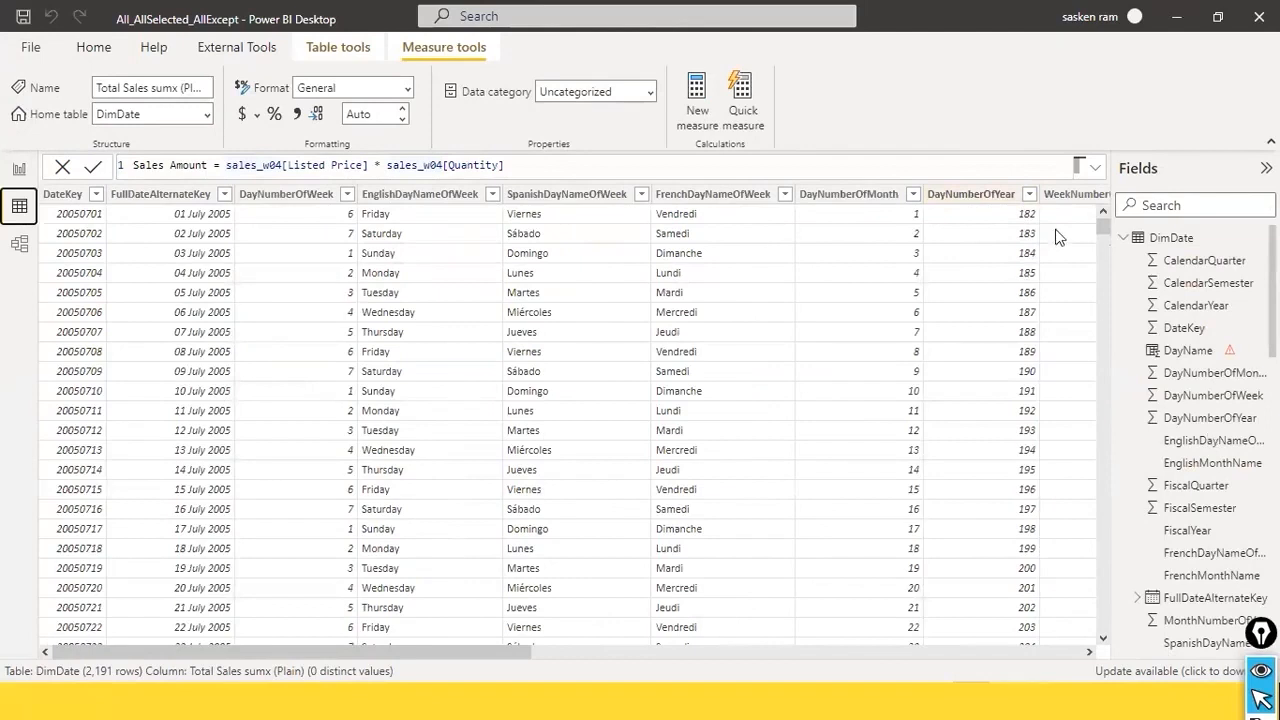
# - Open the sales_w04 table's data and compare the formulas of the Listed Price and Sales Amount calculated columns
pyautogui.click(1124, 237)
pyautogui.click(1164, 264)
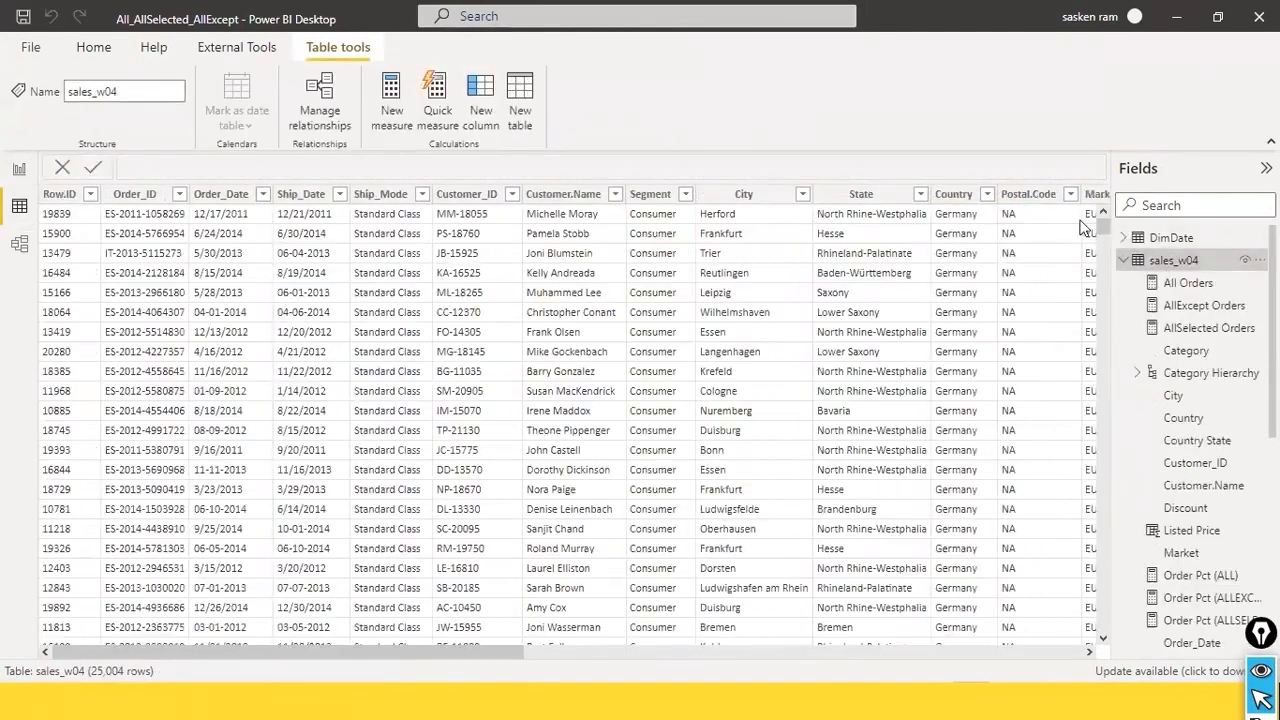
pyautogui.hscroll(10, 855, 628)
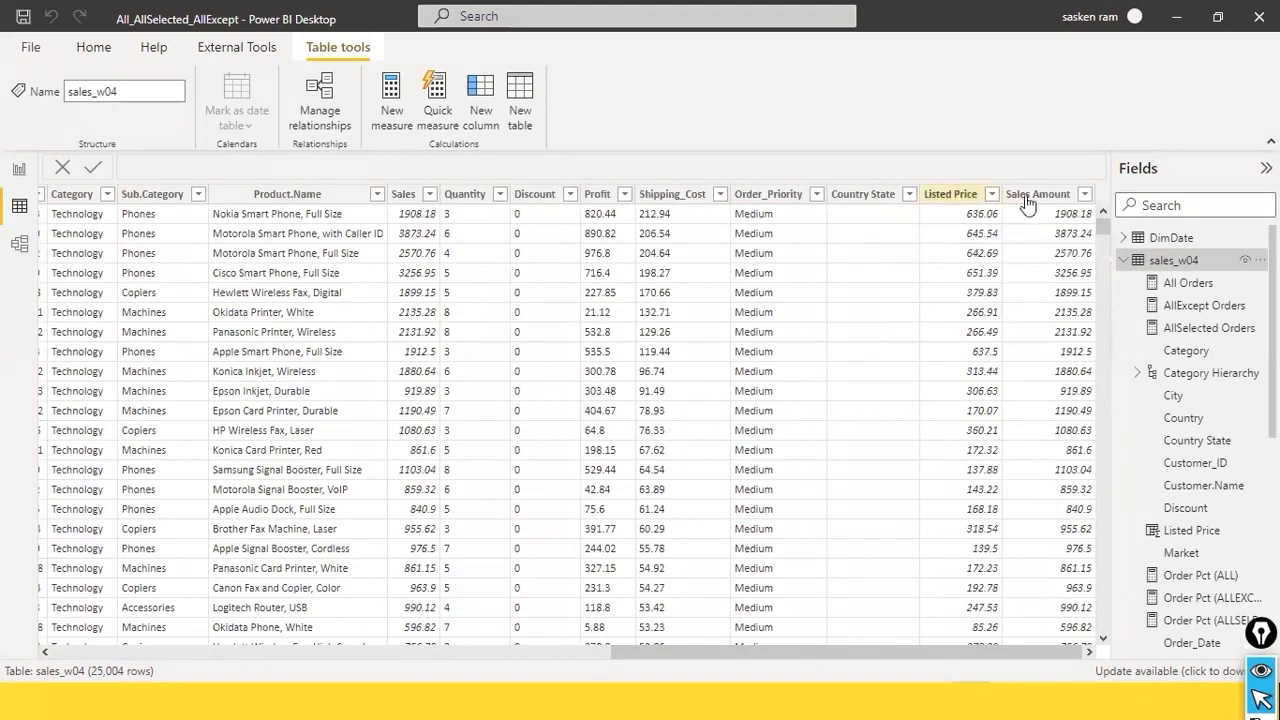
pyautogui.click(972, 198)
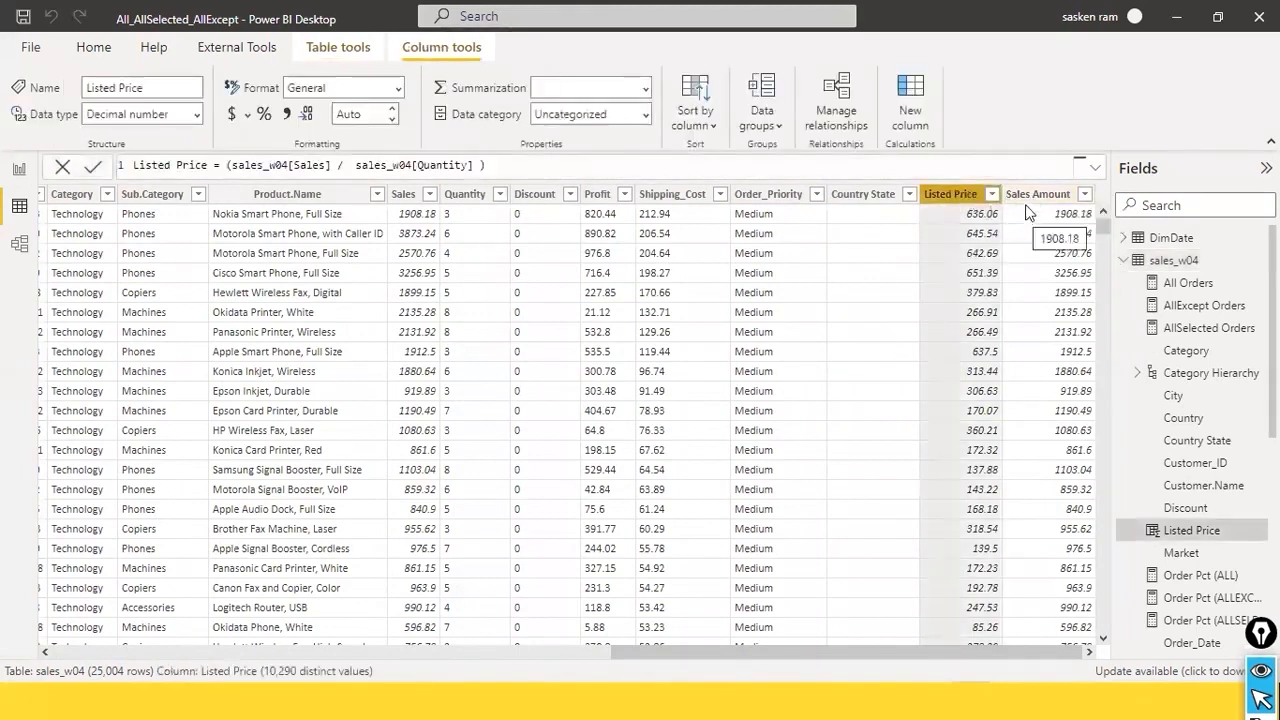
pyautogui.click(1040, 195)
pyautogui.click(971, 200)
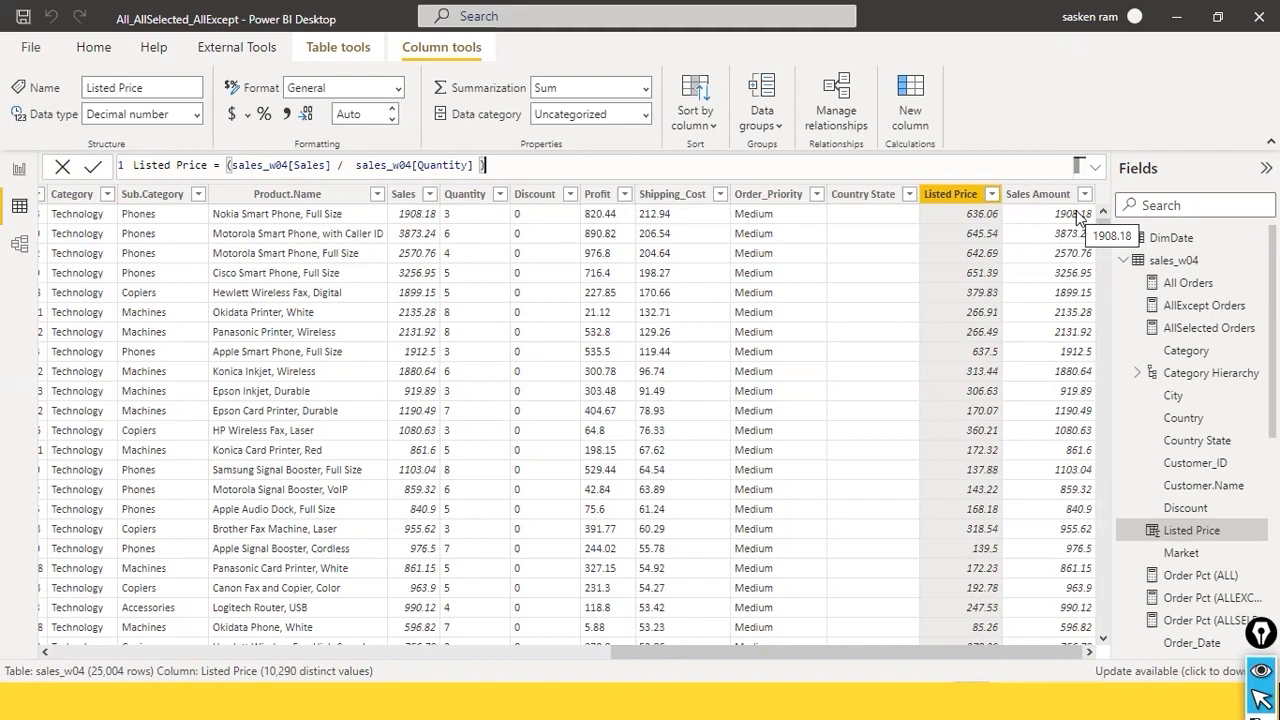
pyautogui.click(1030, 197)
pyautogui.click(955, 197)
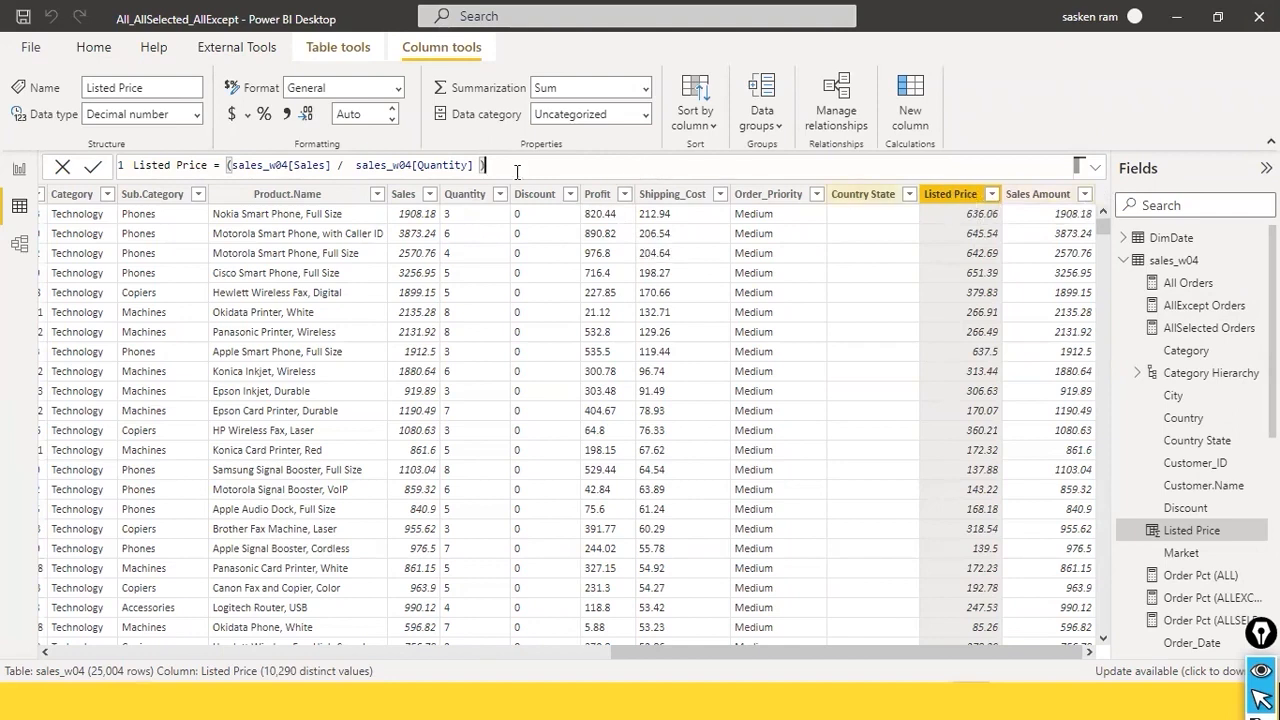
pyautogui.click(1030, 194)
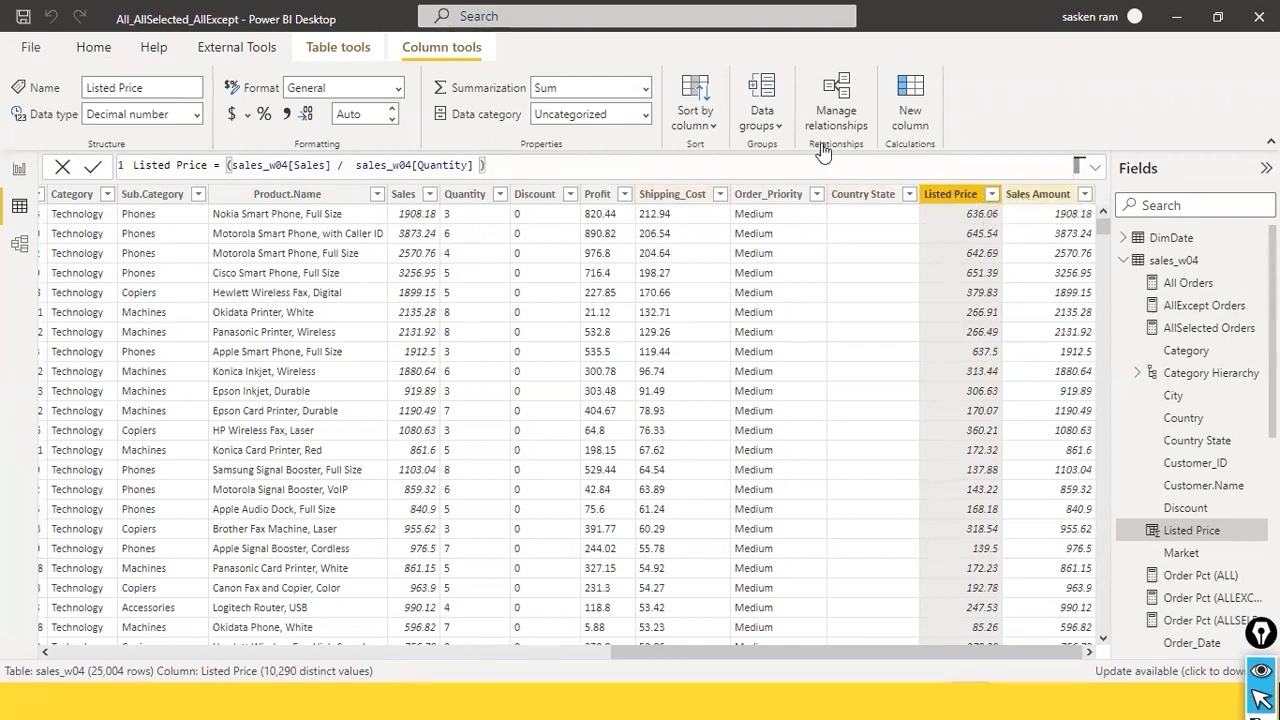
pyautogui.click(950, 194)
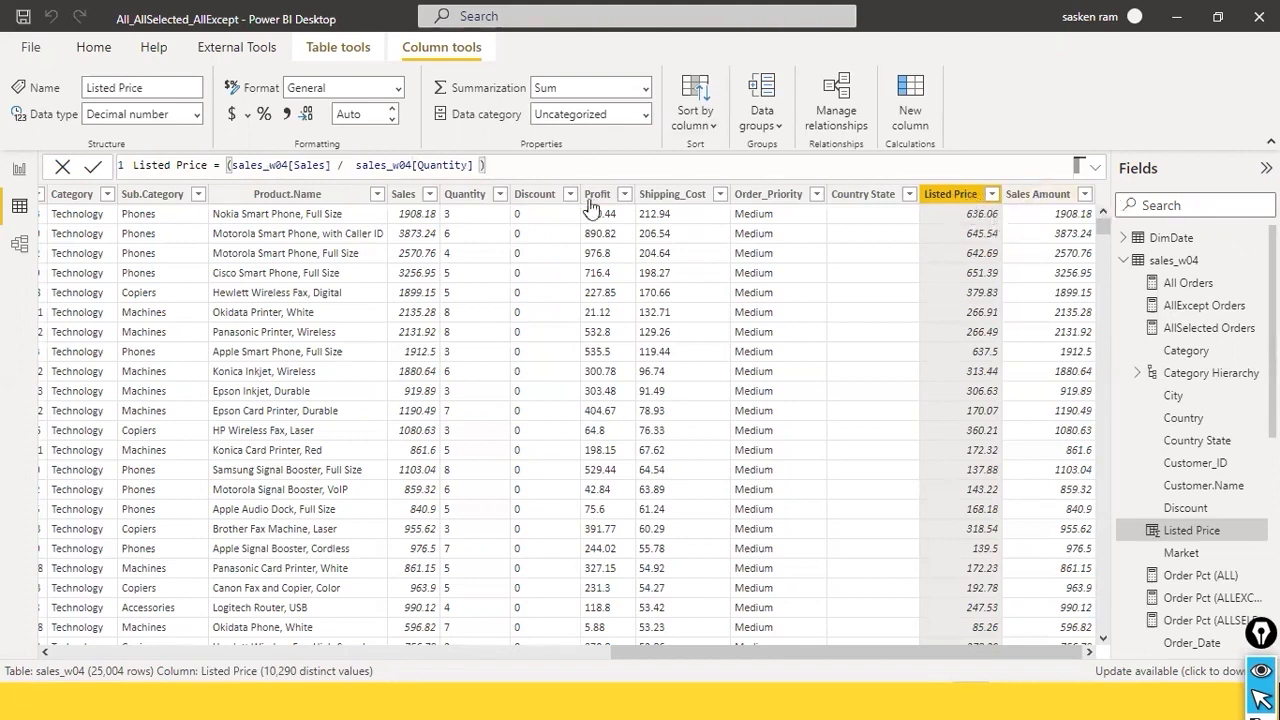
# - Examine the Quantity reference in the Listed Price formula and check it against the Sales Amount formula
pyautogui.click(455, 166)
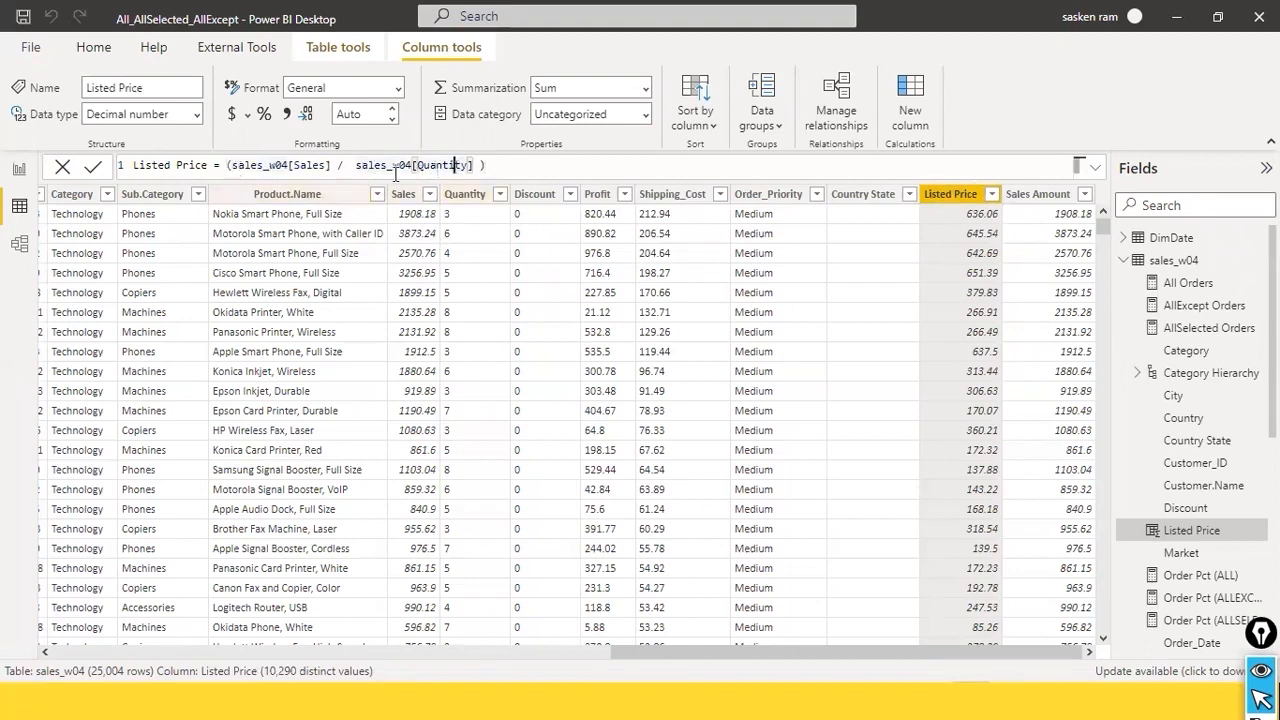
pyautogui.click(474, 166)
pyautogui.click(1040, 197)
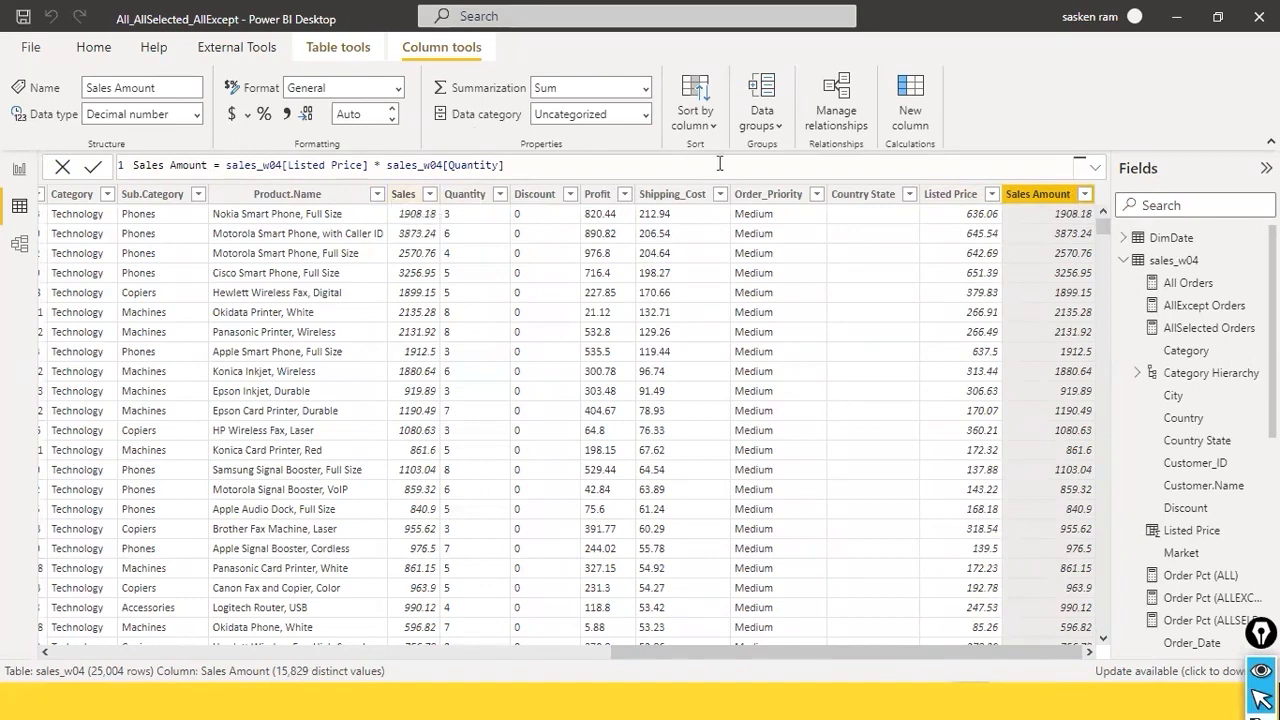
pyautogui.click(935, 197)
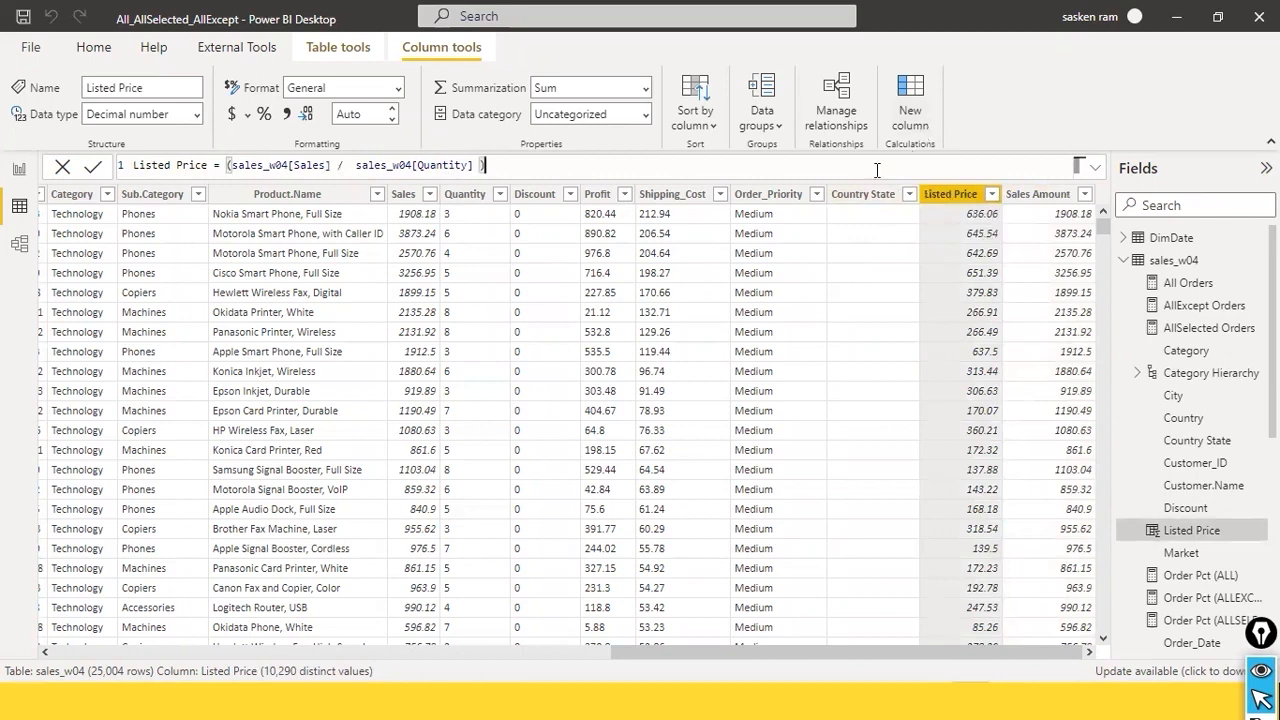
# - Add a calculated column to sales_w04 with the formula Listed Price 2 = sales_w04[Sales Amount] / sales_w04[Quantity]
pyautogui.click(913, 90)
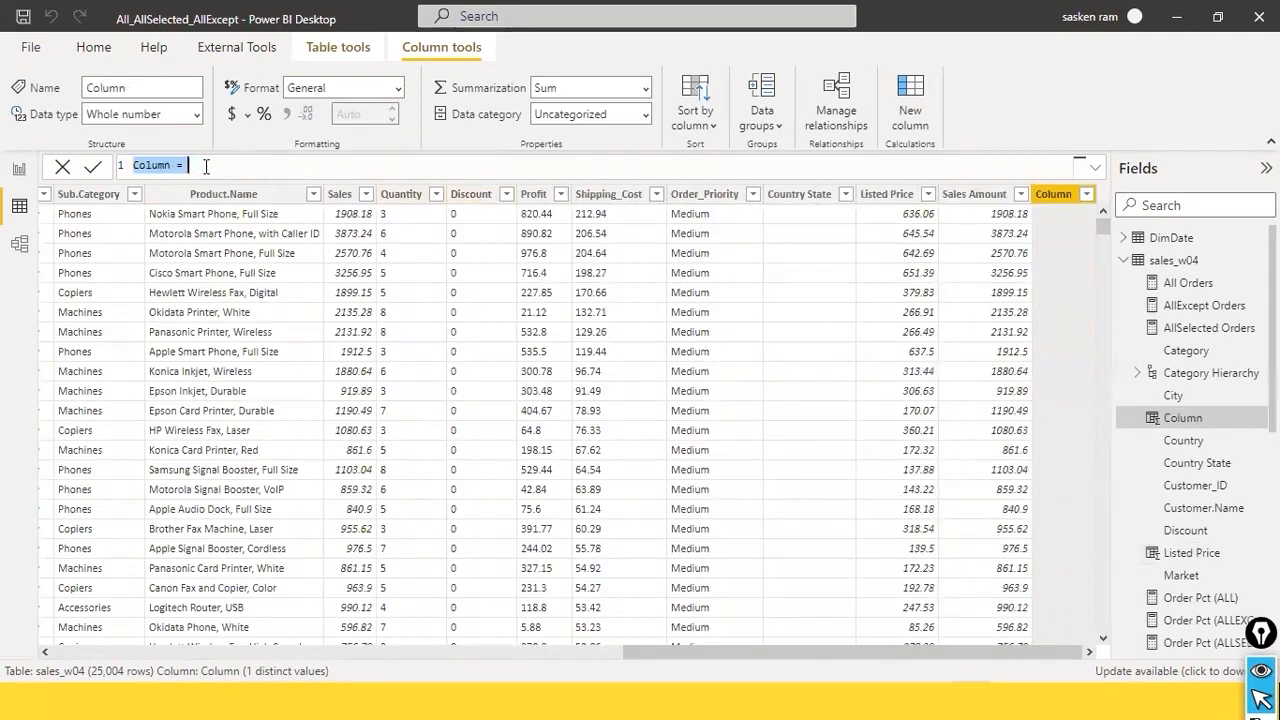
pyautogui.write('Lis')
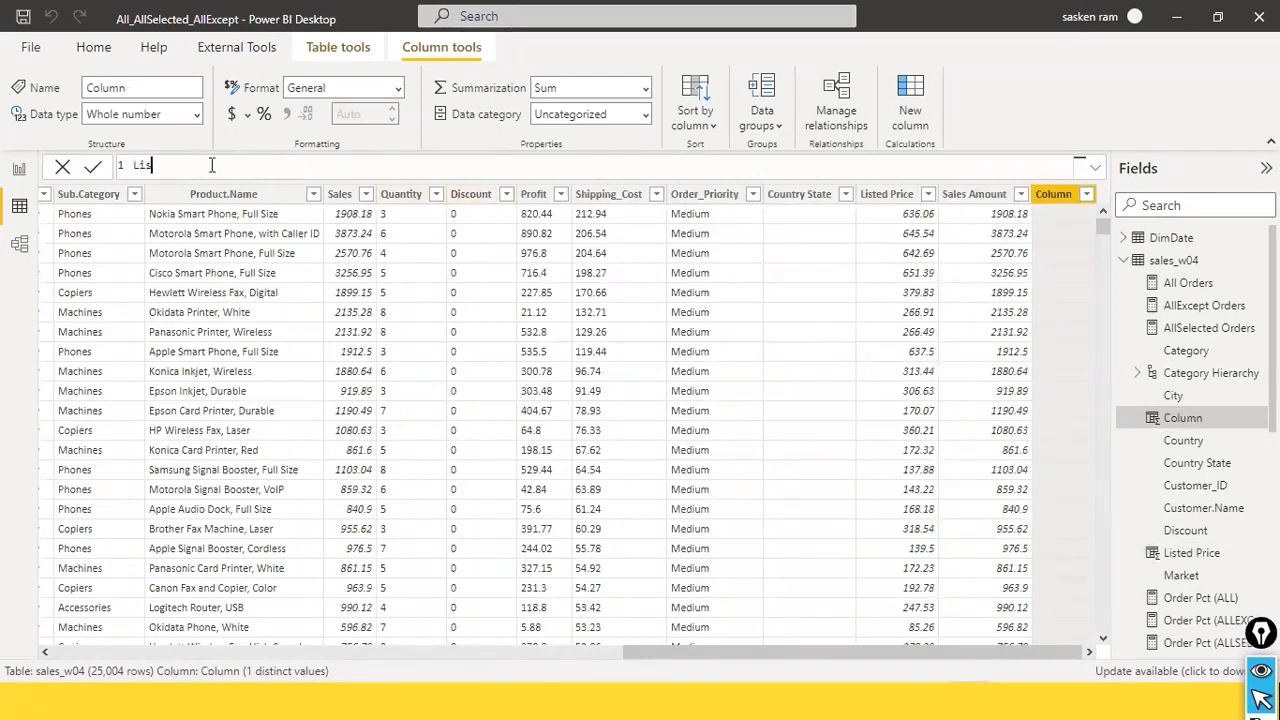
pyautogui.write('ted Price 2 = sales am')
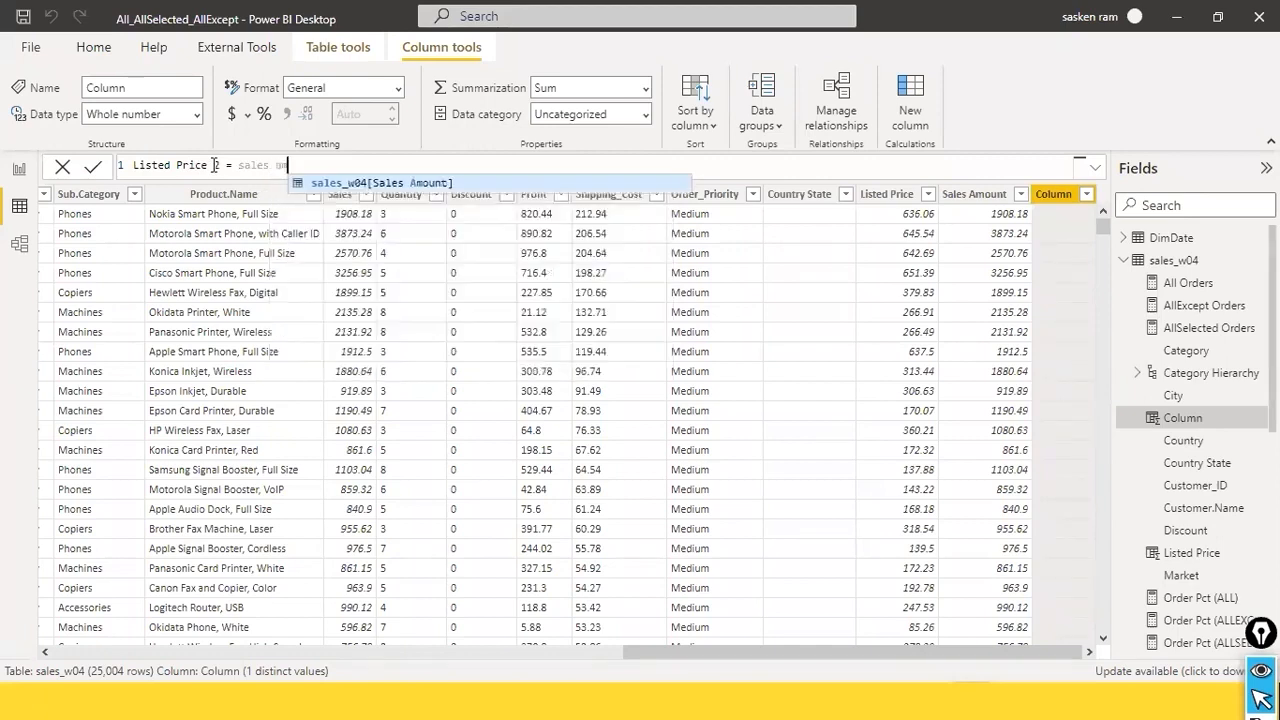
pyautogui.press('Tab')
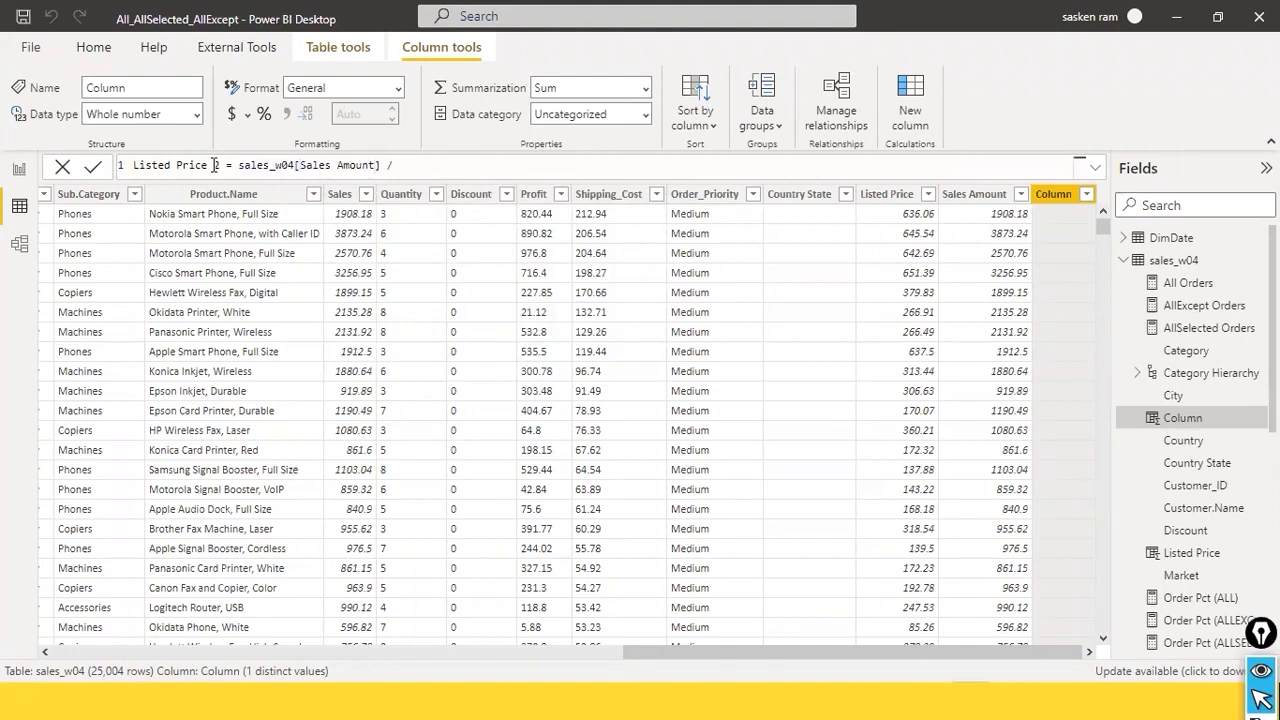
pyautogui.write('quanti')
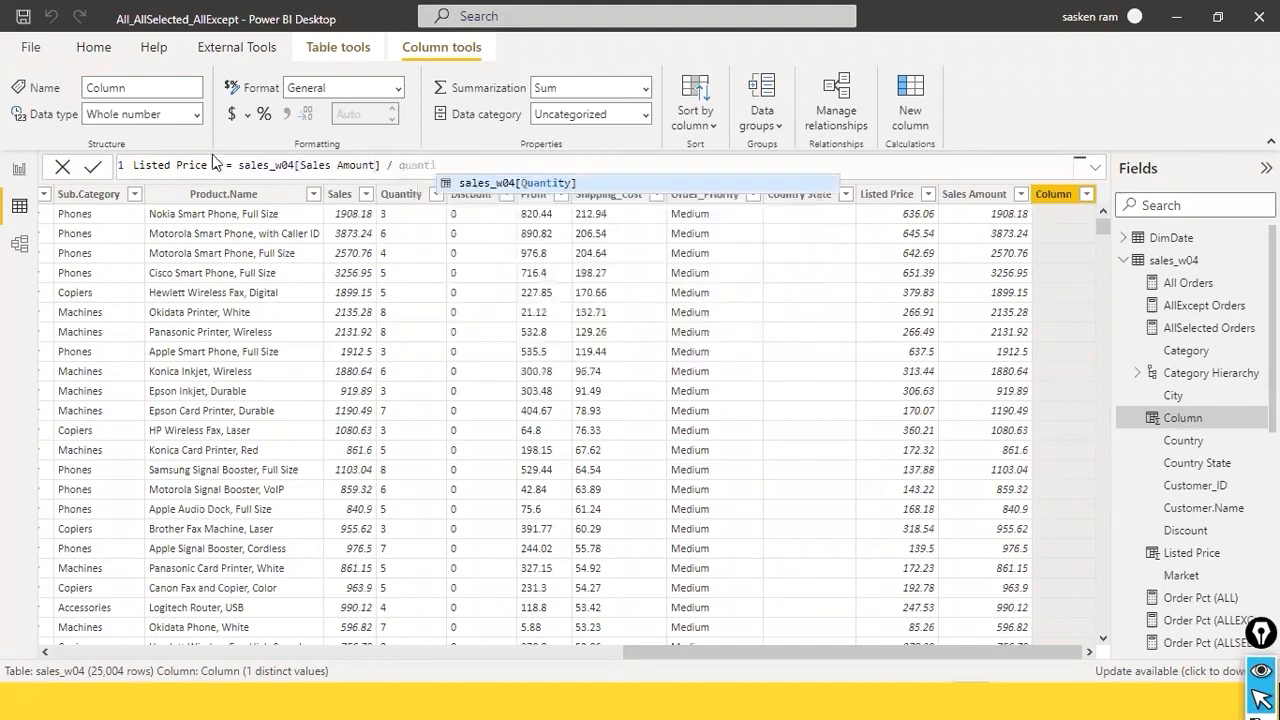
pyautogui.press('Tab')
pyautogui.press('Home')
pyautogui.press('End')
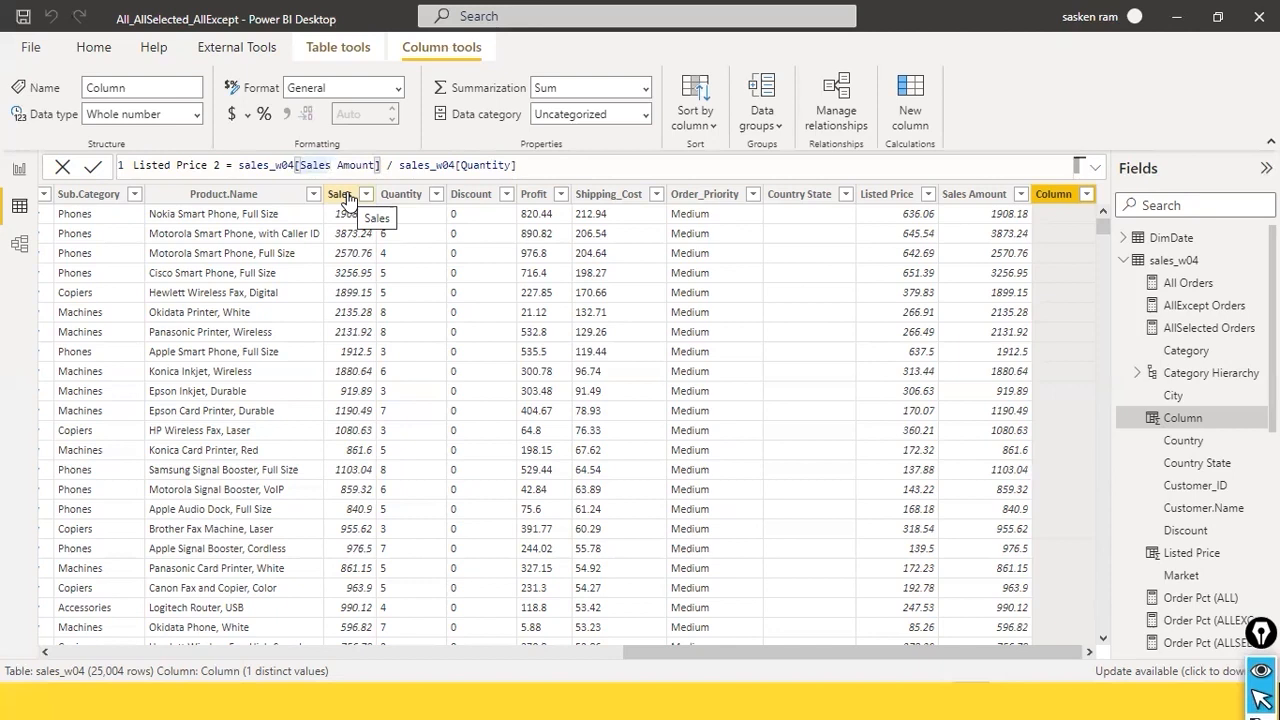
pyautogui.click(620, 172)
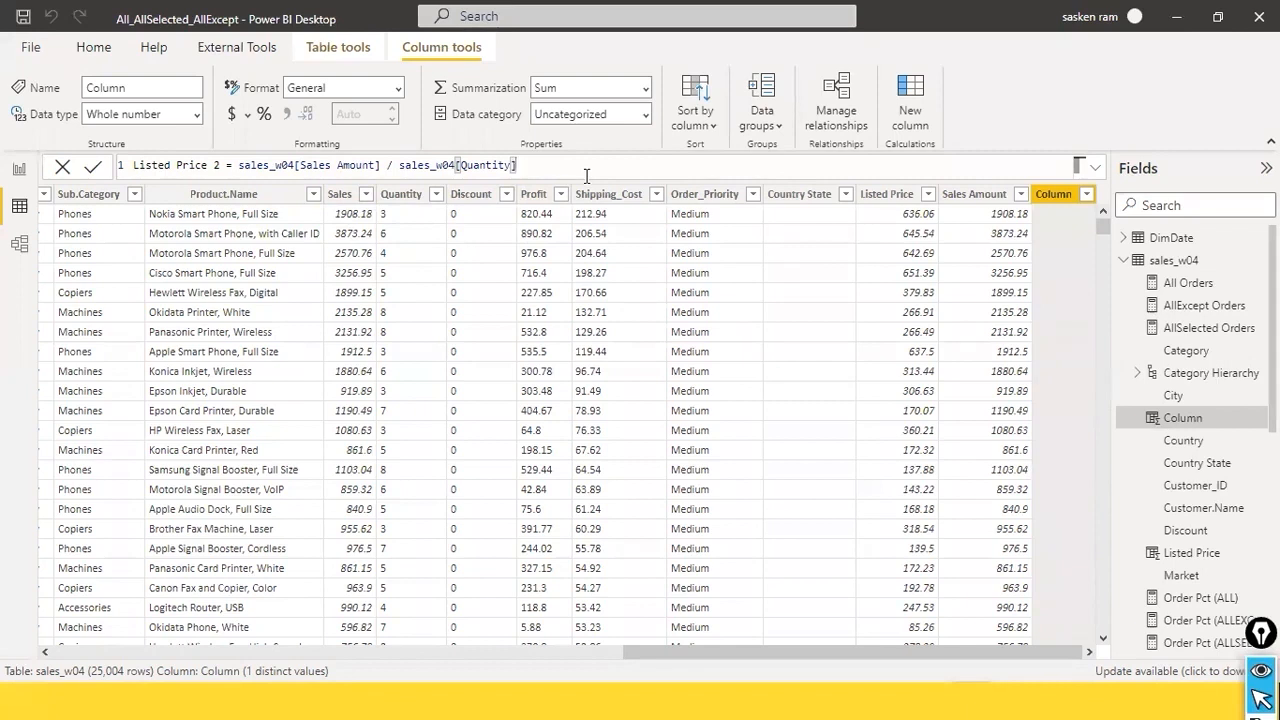
pyautogui.press('Return')
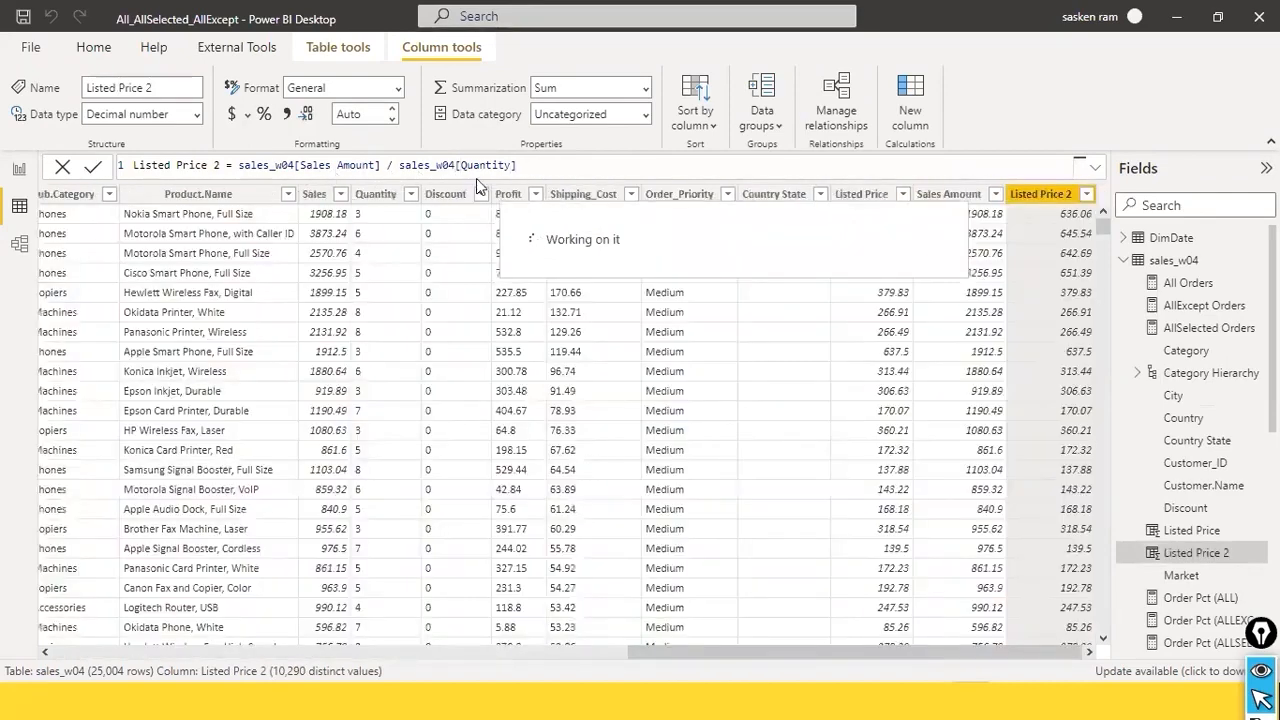
# - Review the Listed Price 2 column alongside the other sales_w04 columns, then examine its formula and the Sales Amount formula
pyautogui.click(422, 653)
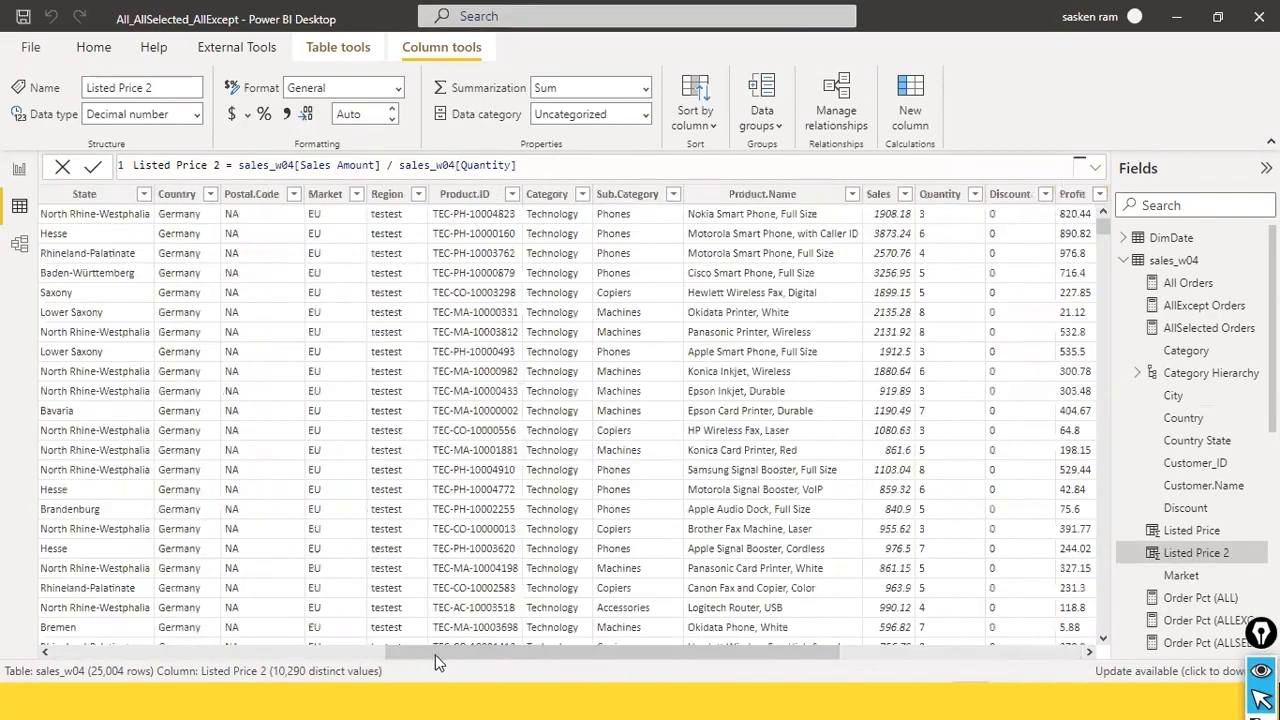
pyautogui.moveTo(564, 653); pyautogui.dragTo(1090, 652)
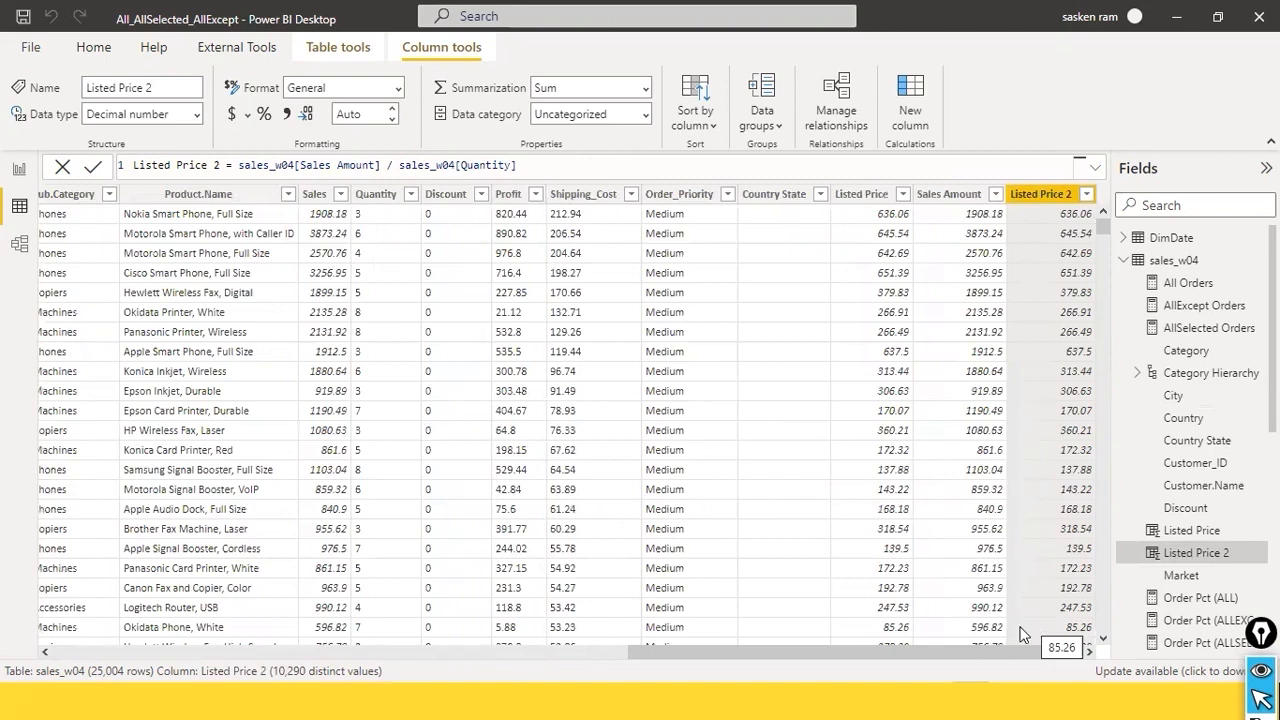
pyautogui.moveTo(720, 652); pyautogui.dragTo(1016, 641)
pyautogui.moveTo(517, 656); pyautogui.dragTo(1105, 692)
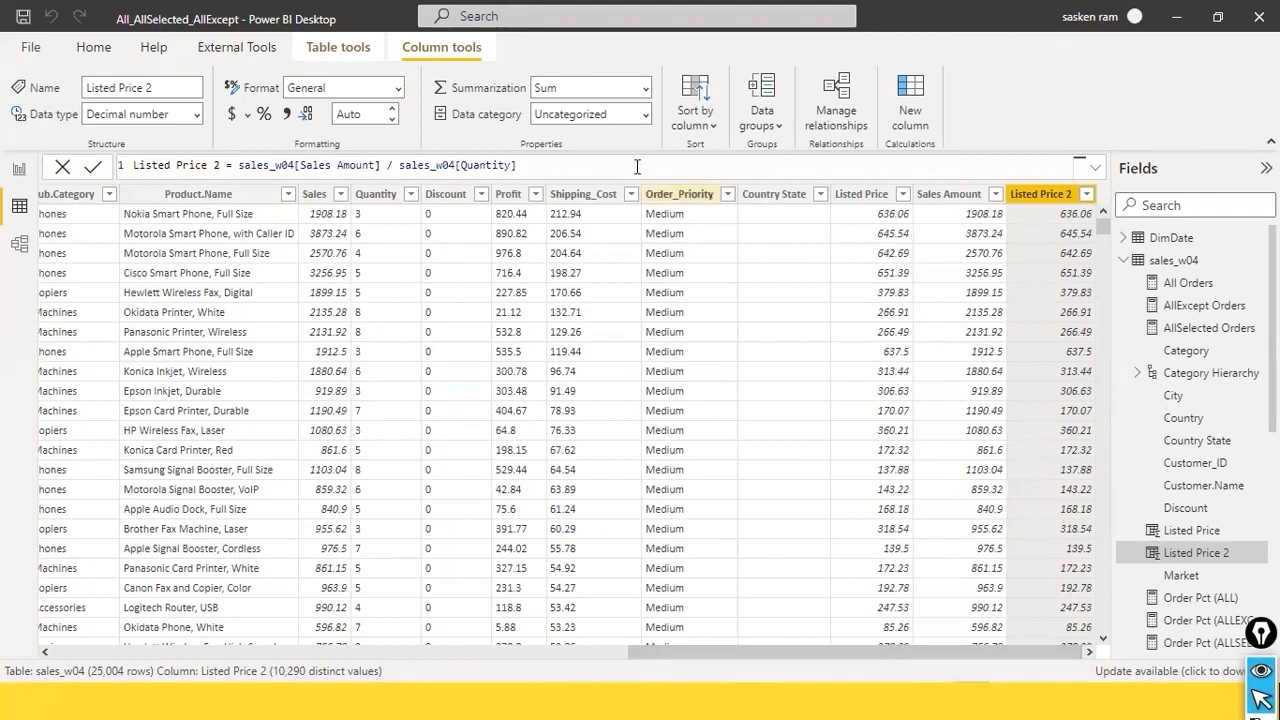
pyautogui.moveTo(237, 165); pyautogui.dragTo(575, 200)
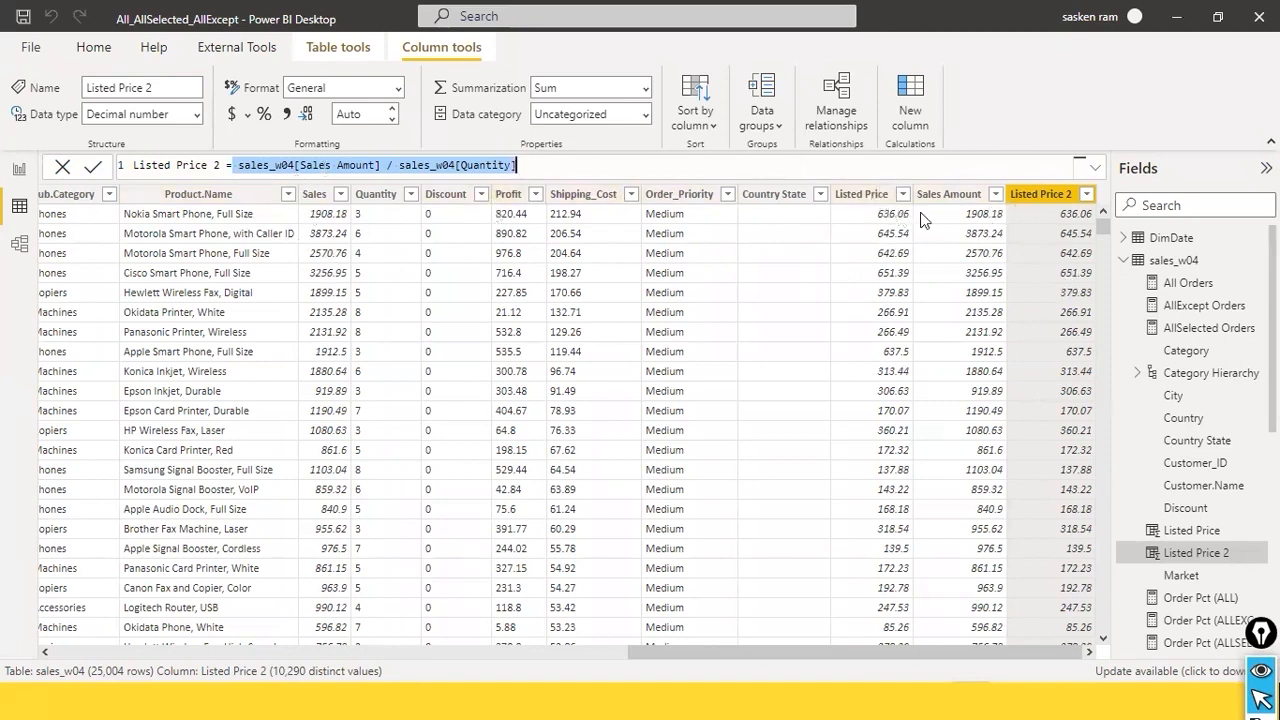
pyautogui.click(946, 200)
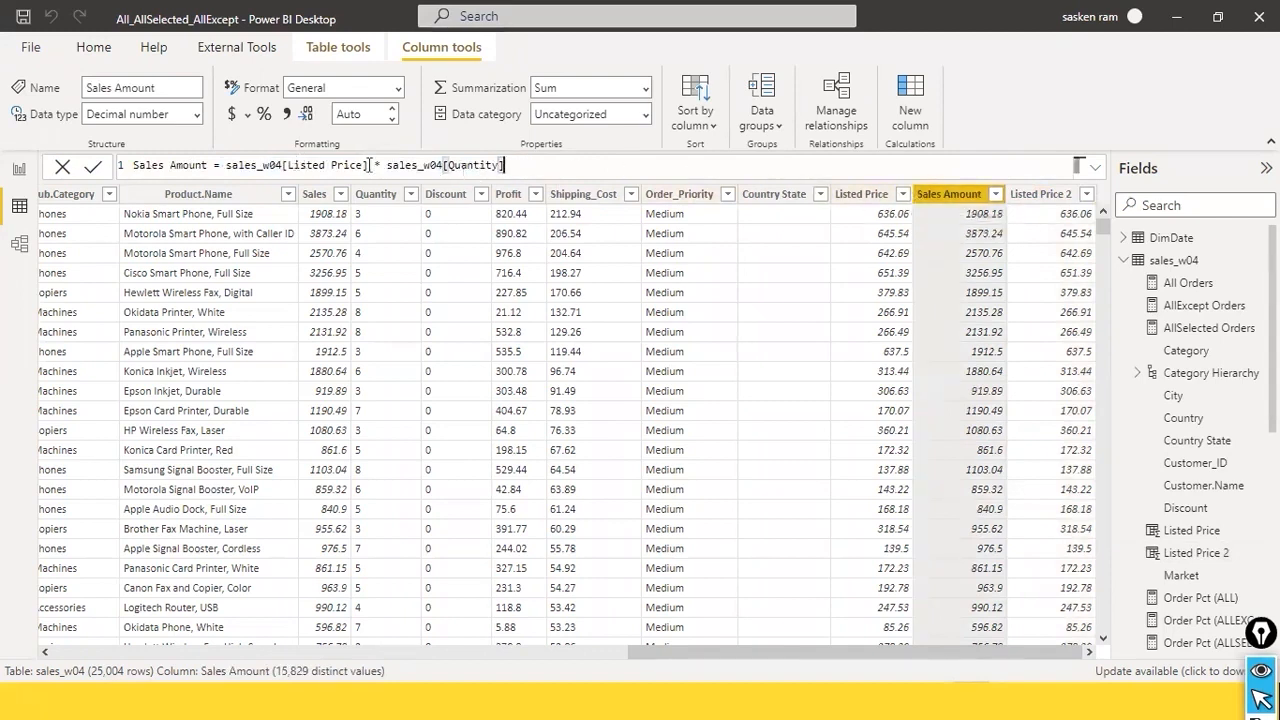
pyautogui.click(676, 177)
pyautogui.keyDown('shift'); pyautogui.click(237, 166); pyautogui.keyUp('shift')
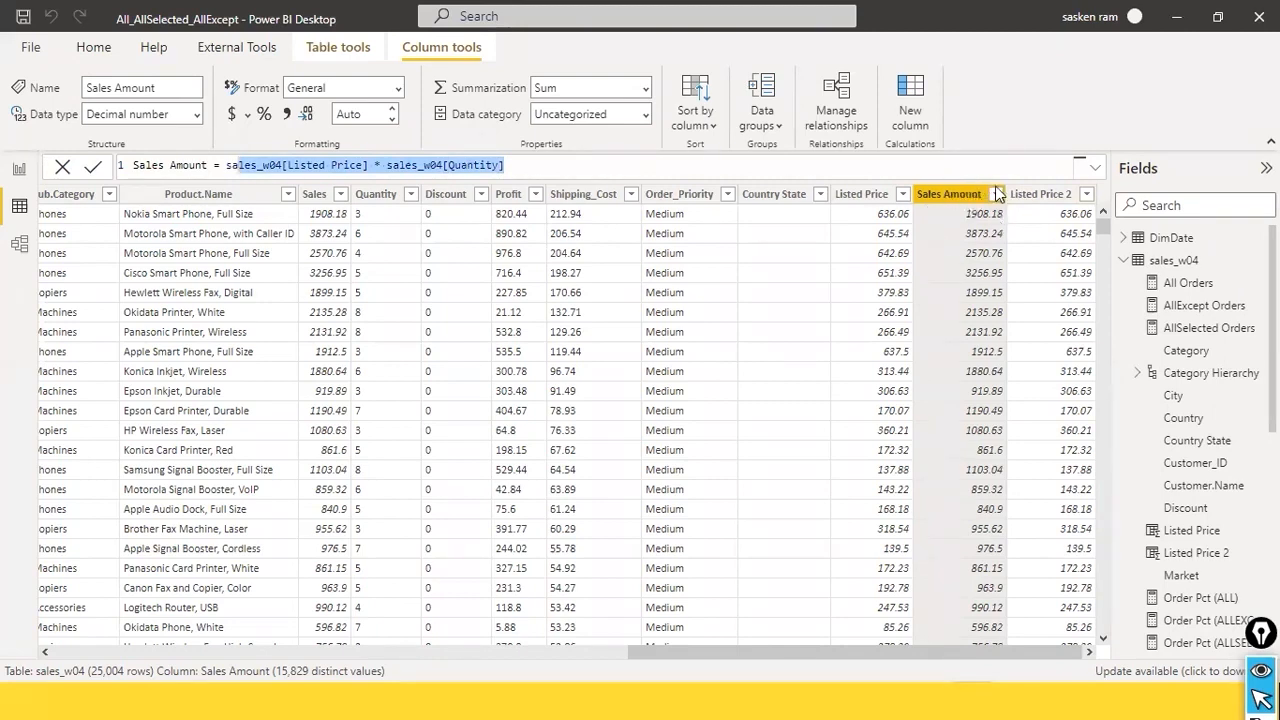
# - Go to the report's Page 3 and add the sales_w04 Category field to the sales totals table
pyautogui.click(11, 166)
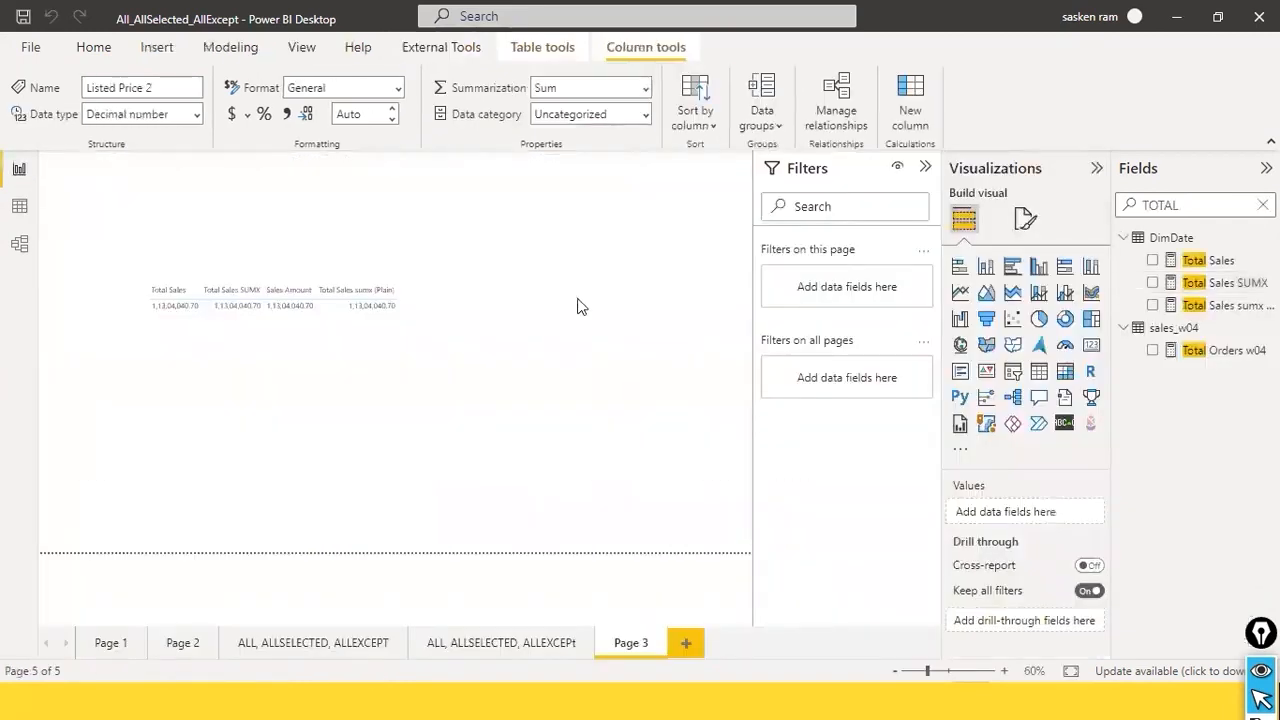
pyautogui.click(360, 346)
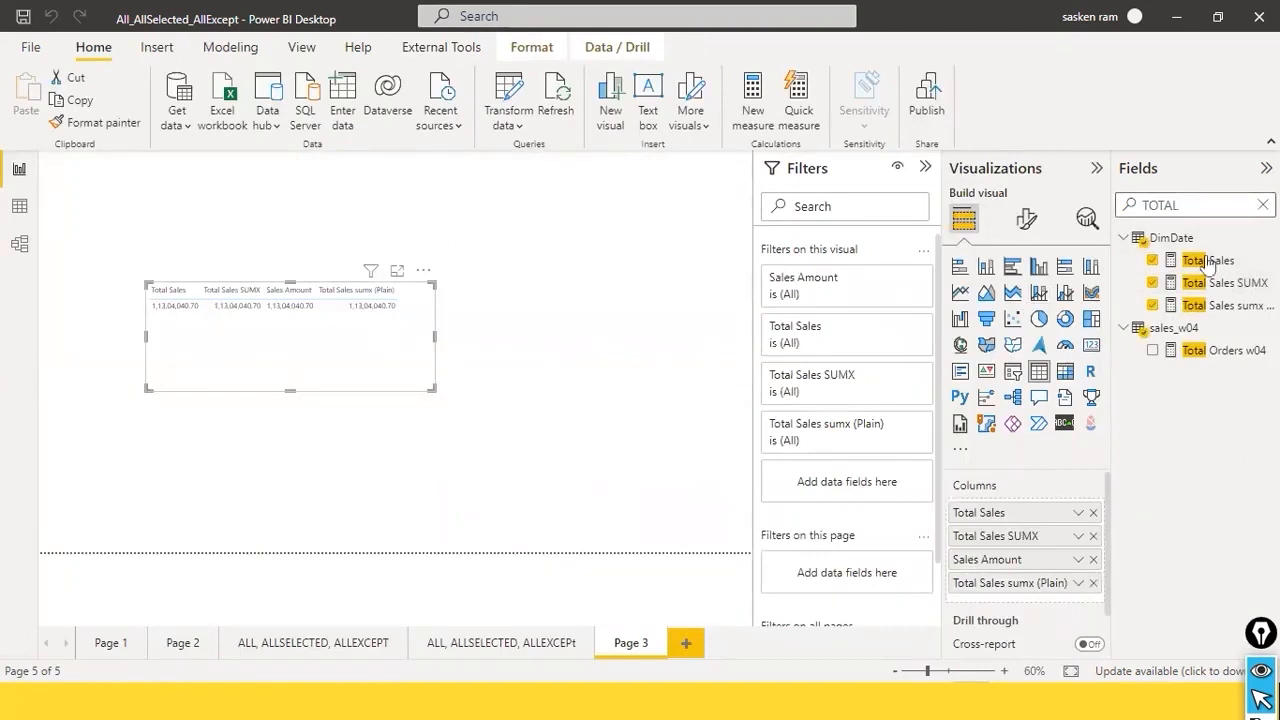
pyautogui.click(1262, 205)
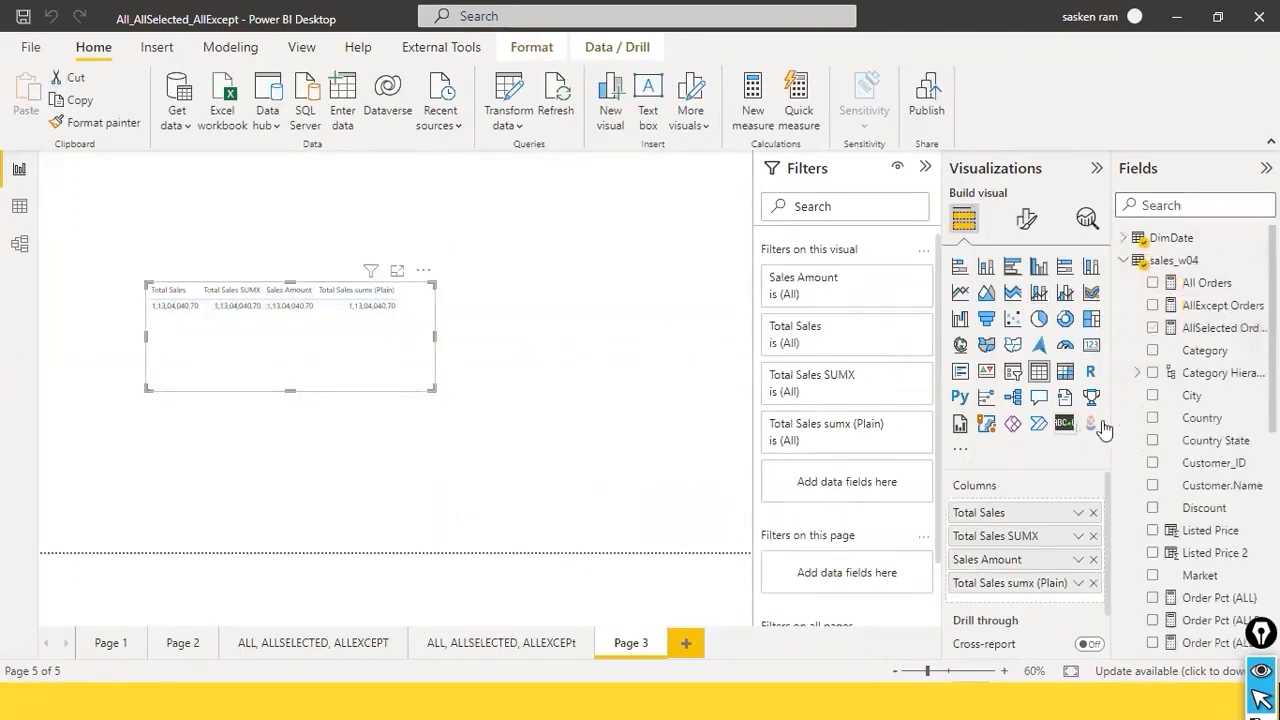
pyautogui.moveTo(1188, 362); pyautogui.dragTo(194, 322)
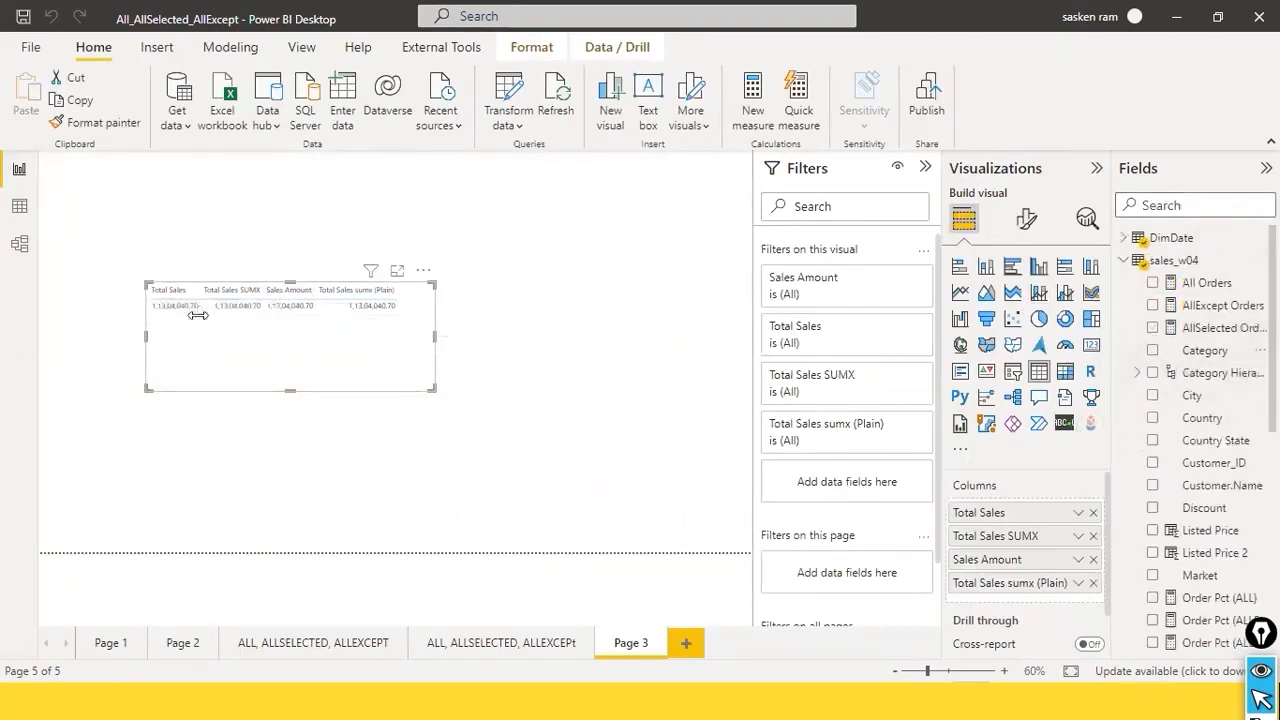
# - Widen the sales totals table on the page so that all its columns fit, including Category
pyautogui.click(452, 346)
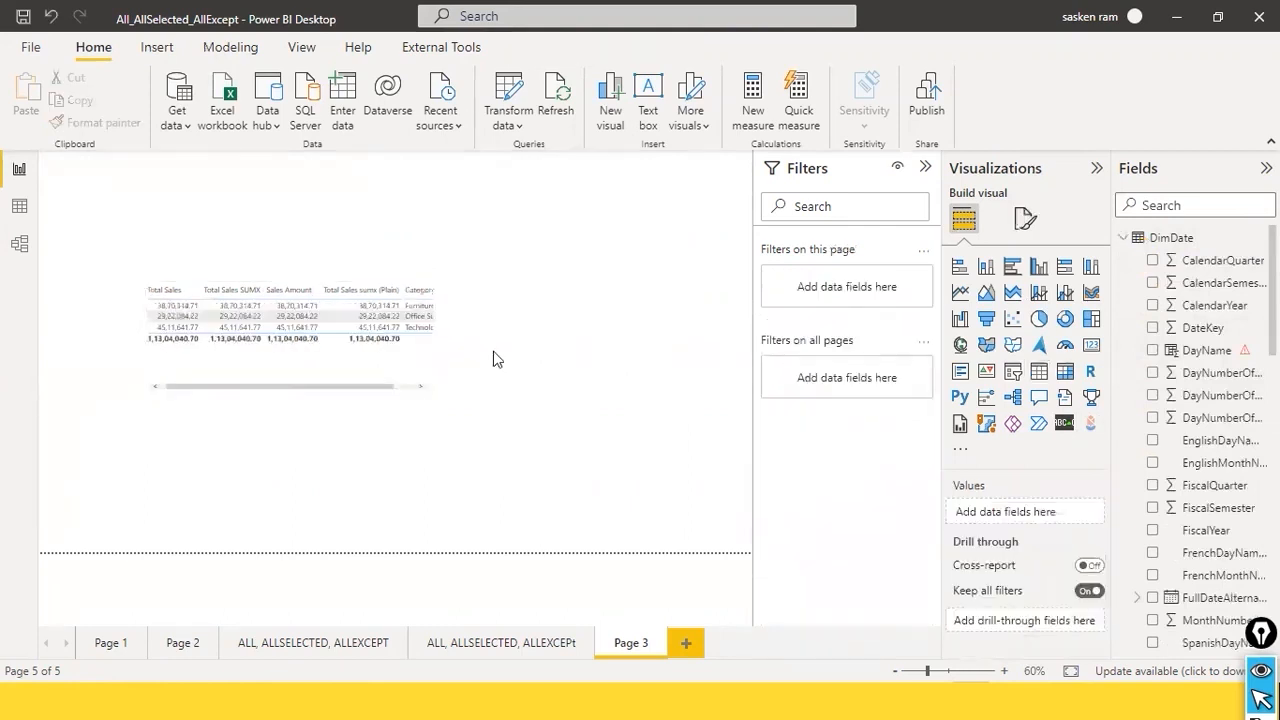
pyautogui.moveTo(443, 349); pyautogui.dragTo(624, 375)
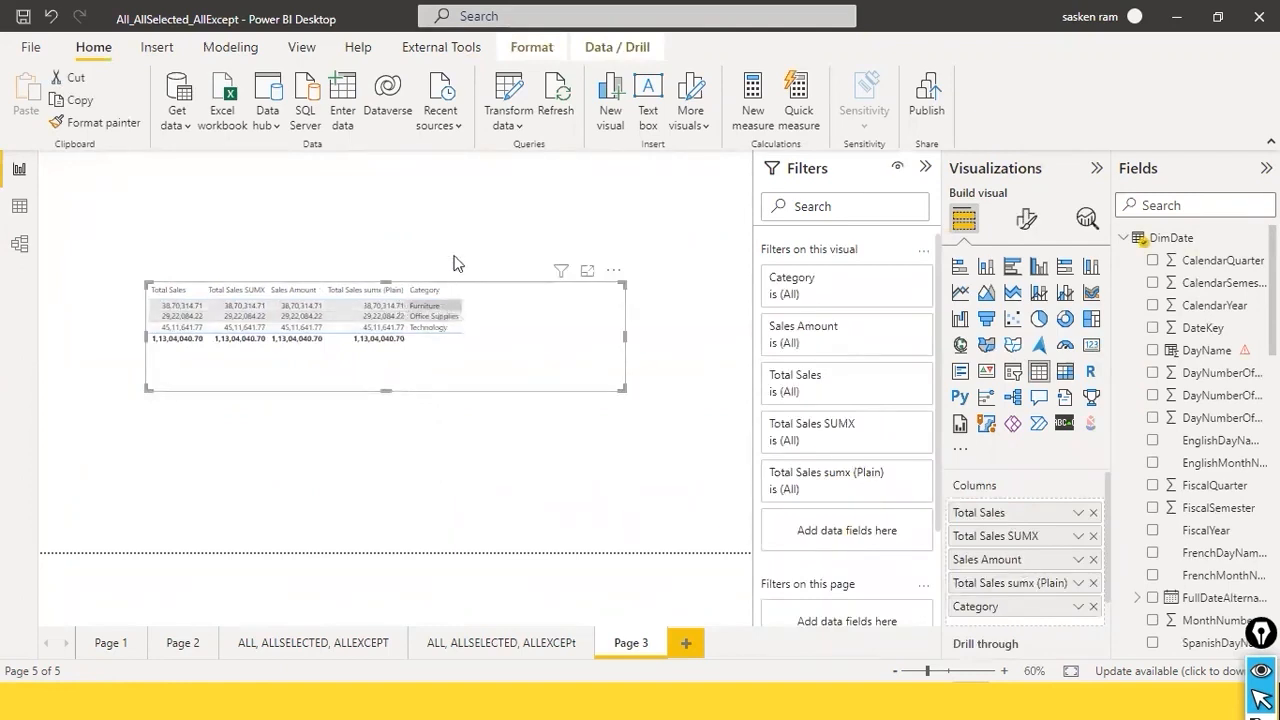
pyautogui.click(162, 303)
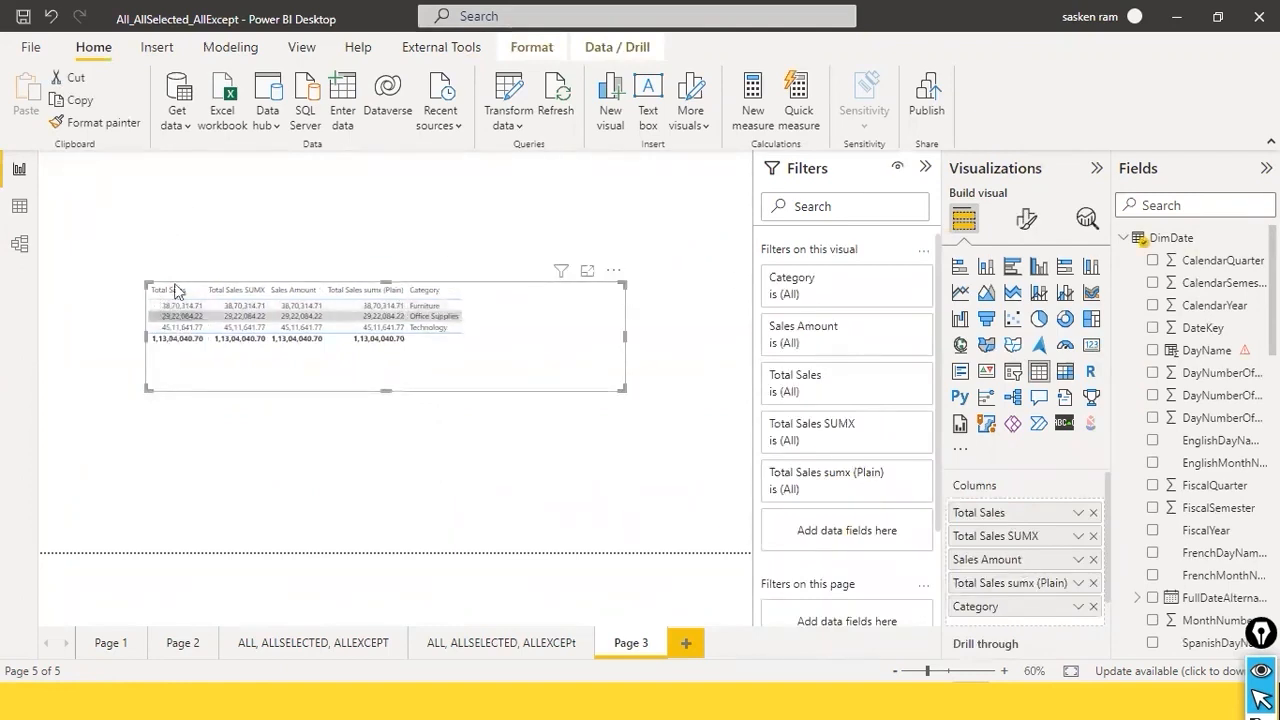
# - Make Category the first column of the sales totals table, before Total Sales, and move the table lower on the page
pyautogui.moveTo(992, 610); pyautogui.dragTo(1007, 520)
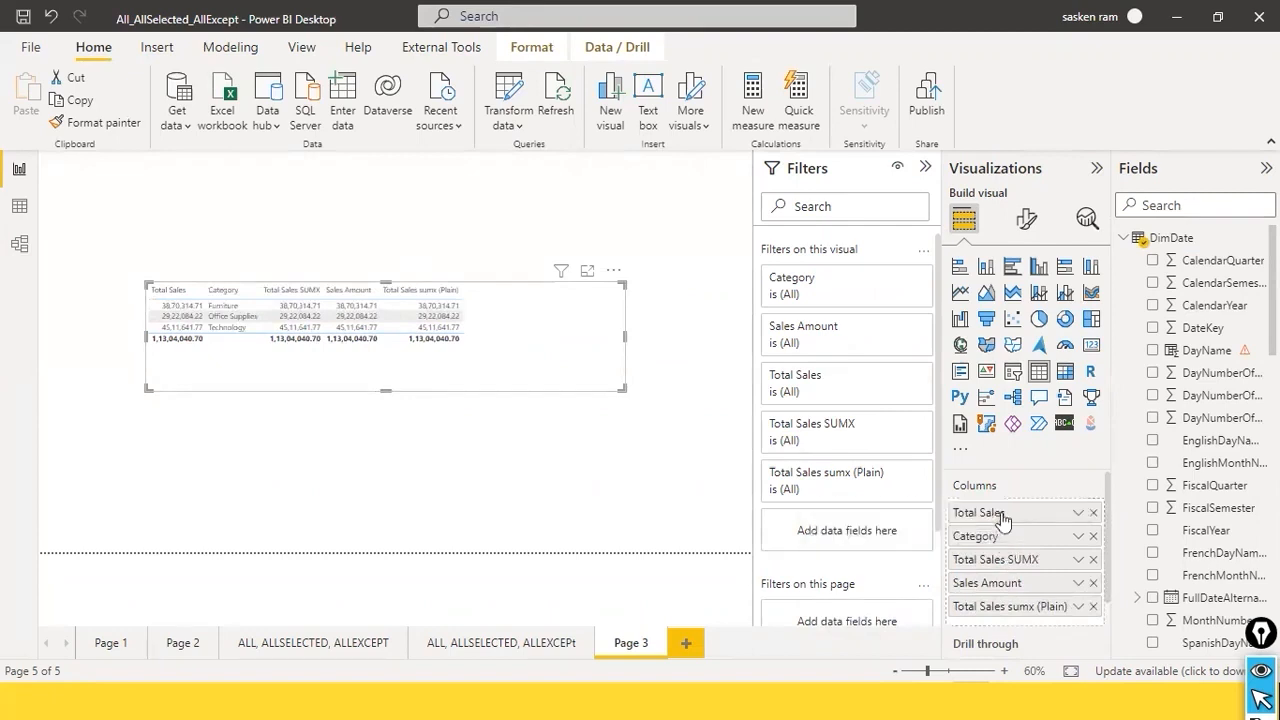
pyautogui.moveTo(1007, 517); pyautogui.dragTo(1009, 546)
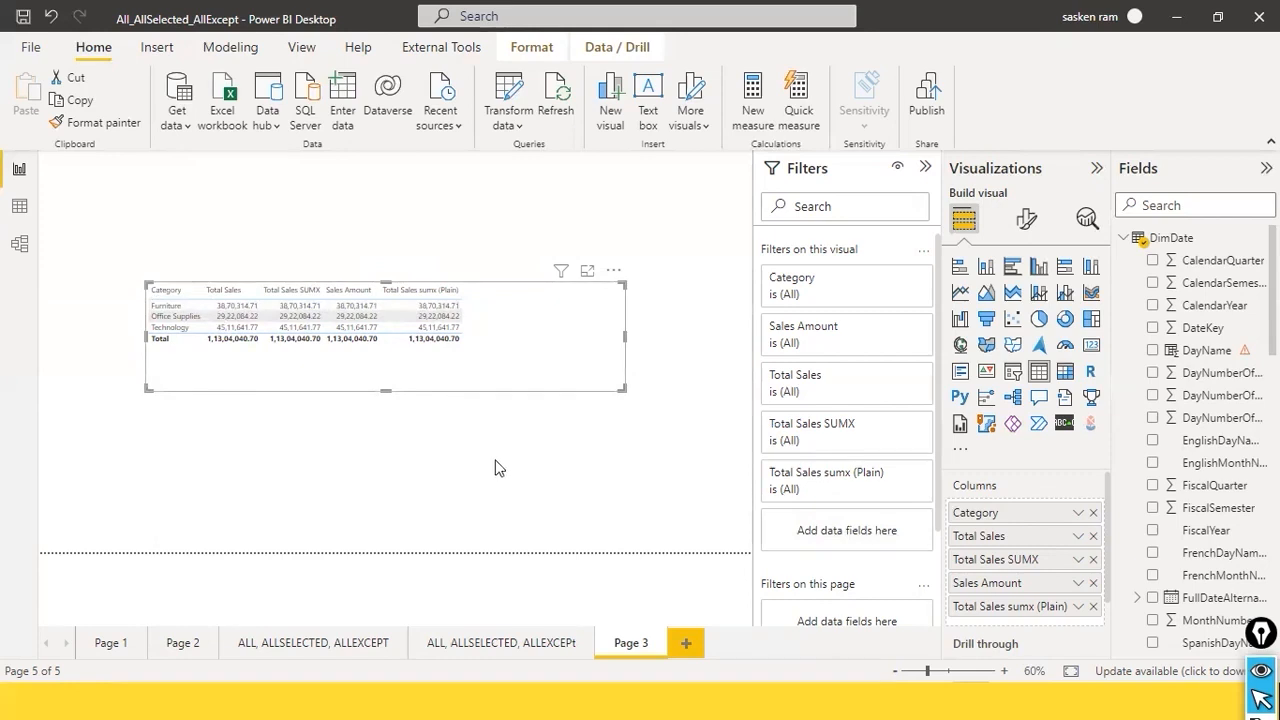
pyautogui.moveTo(551, 375); pyautogui.dragTo(529, 484)
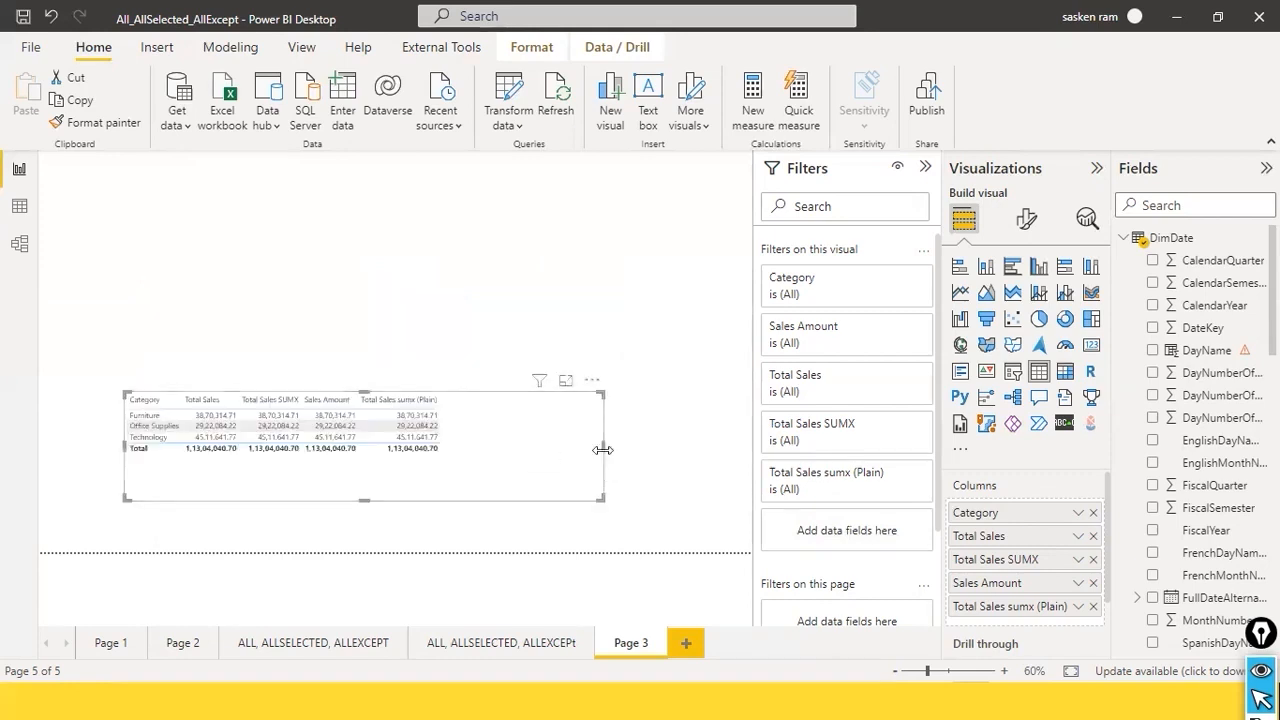
pyautogui.click(579, 300)
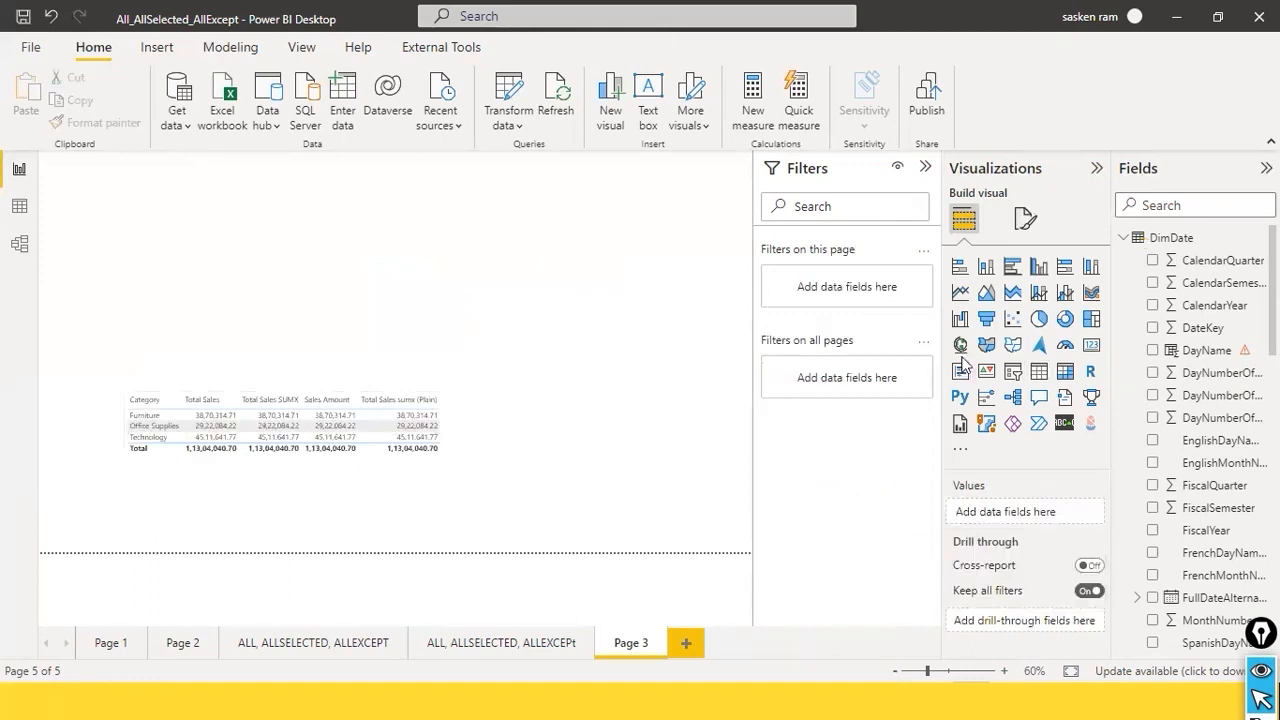
# - Add a slicer on the sales_w04 Category field to Page 3 and place it above the sales totals table
pyautogui.click(1013, 371)
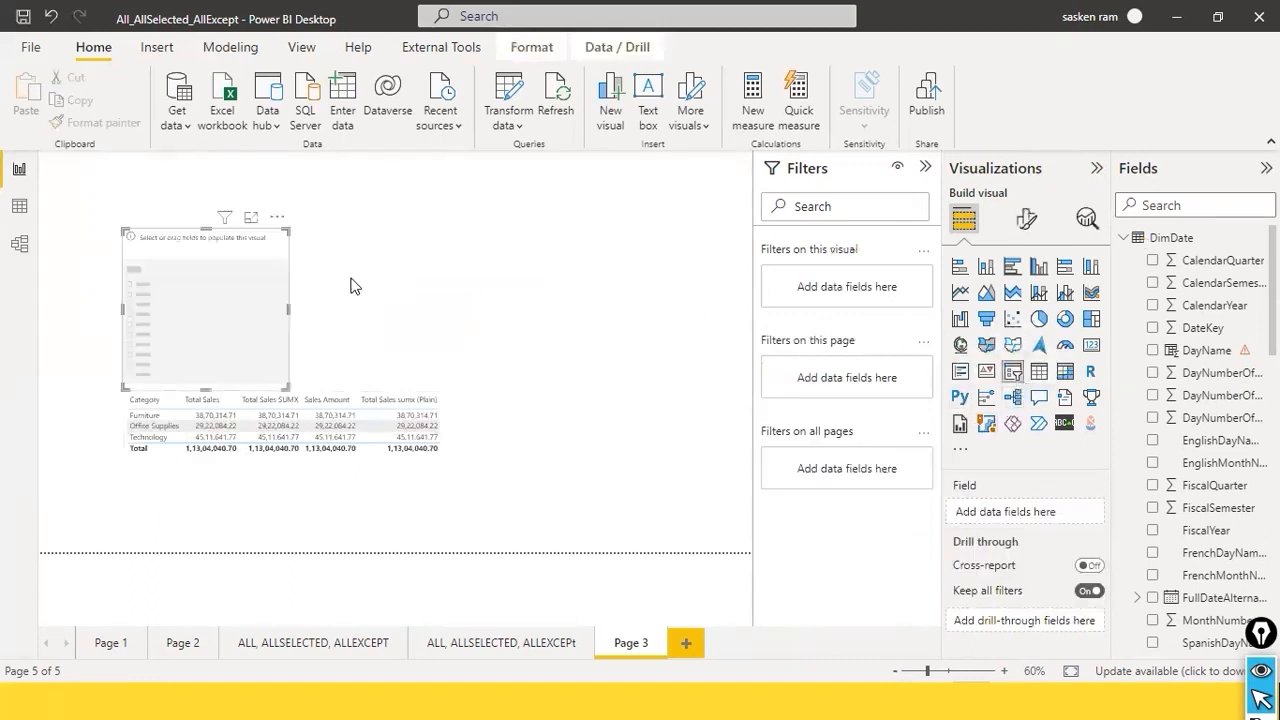
pyautogui.moveTo(212, 383); pyautogui.dragTo(556, 240)
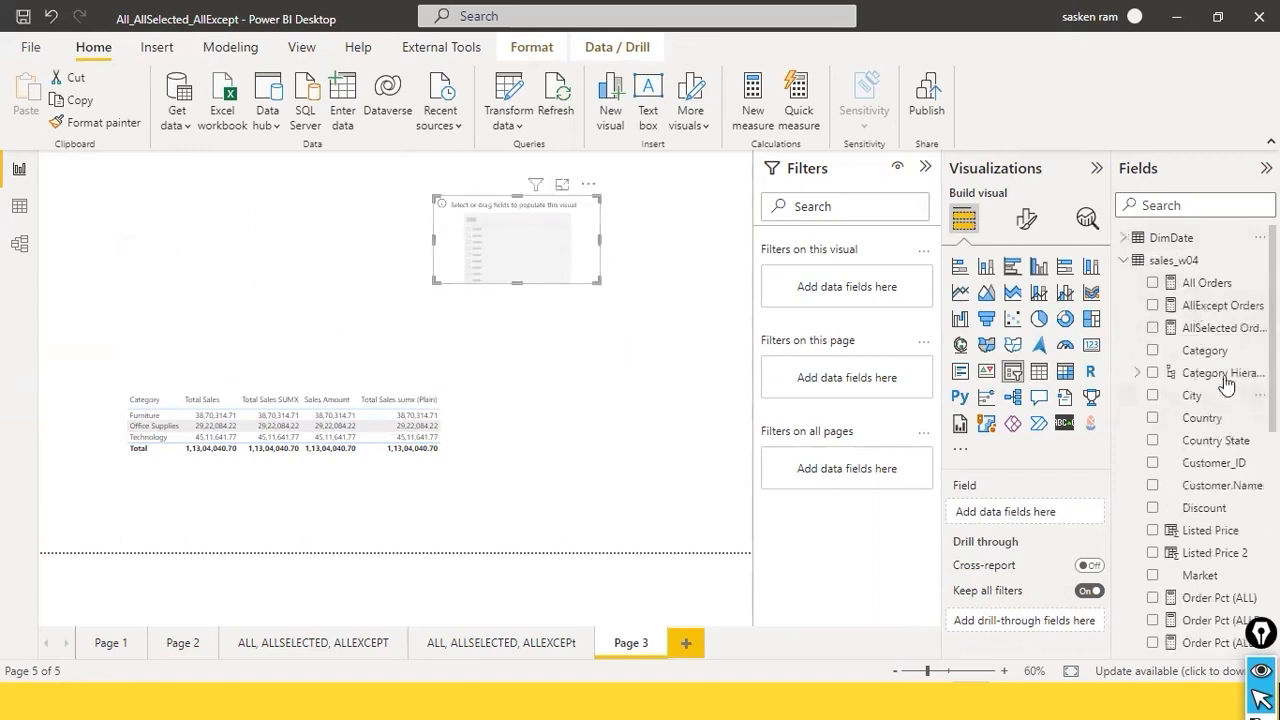
pyautogui.moveTo(1205, 351); pyautogui.dragTo(549, 247)
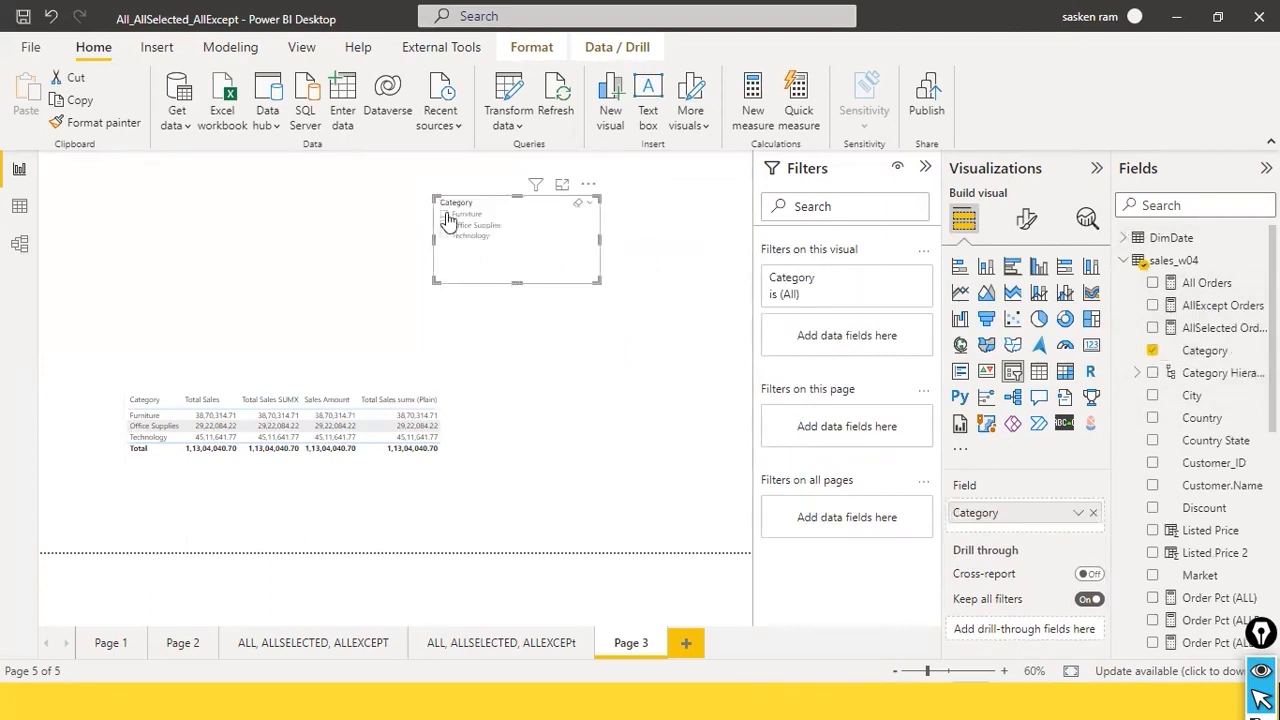
# - Filter the sales totals table with the Category slicer by Furniture and Technology together, and finally by Office Supplies alone
pyautogui.click(444, 214)
pyautogui.keyDown('ctrl'); pyautogui.click(444, 235); pyautogui.keyUp('ctrl')
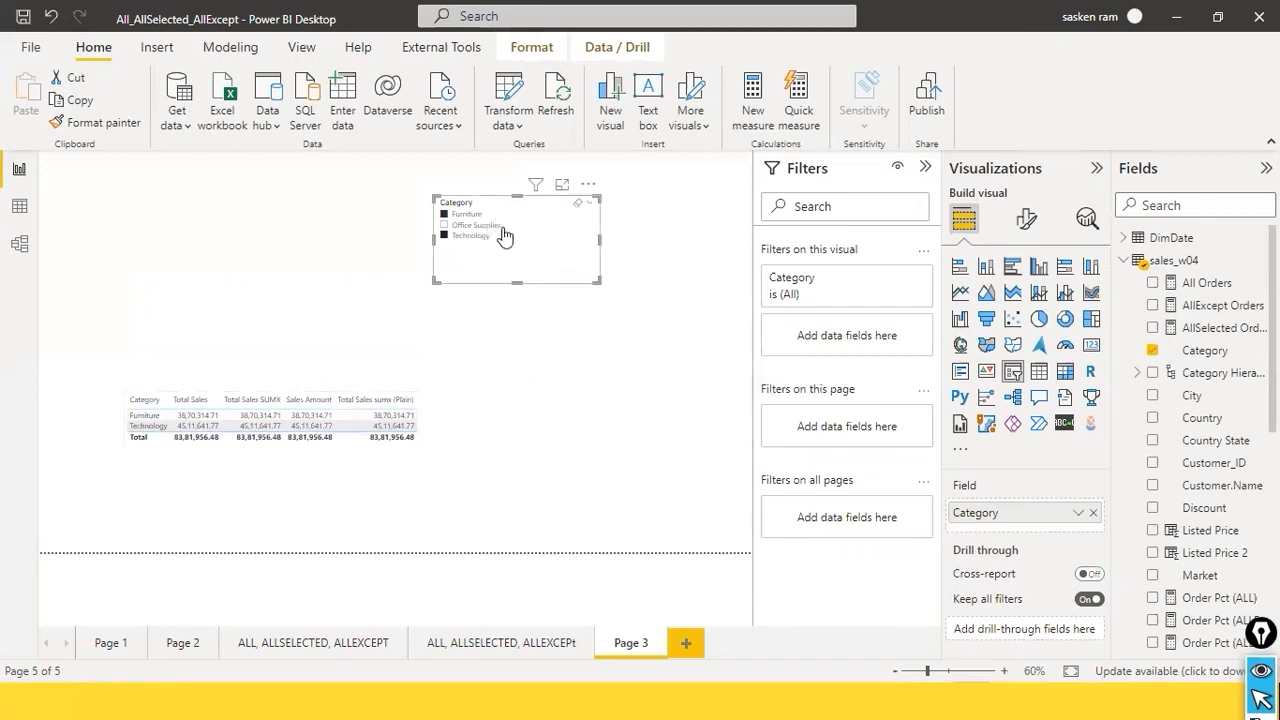
pyautogui.click(445, 227)
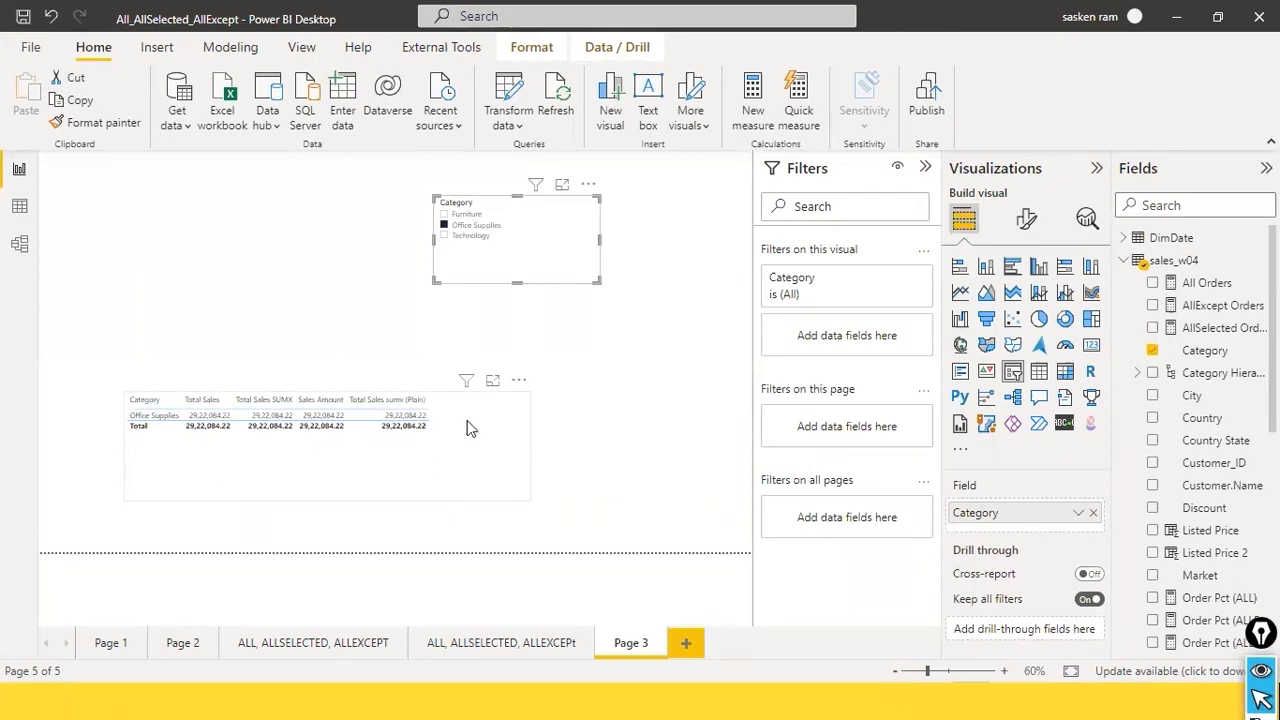
# - Examine the Sales Amount values and neighbouring columns in the sales_w04 data, comparing them with the Office Supplies totals in the report
pyautogui.click(20, 208)
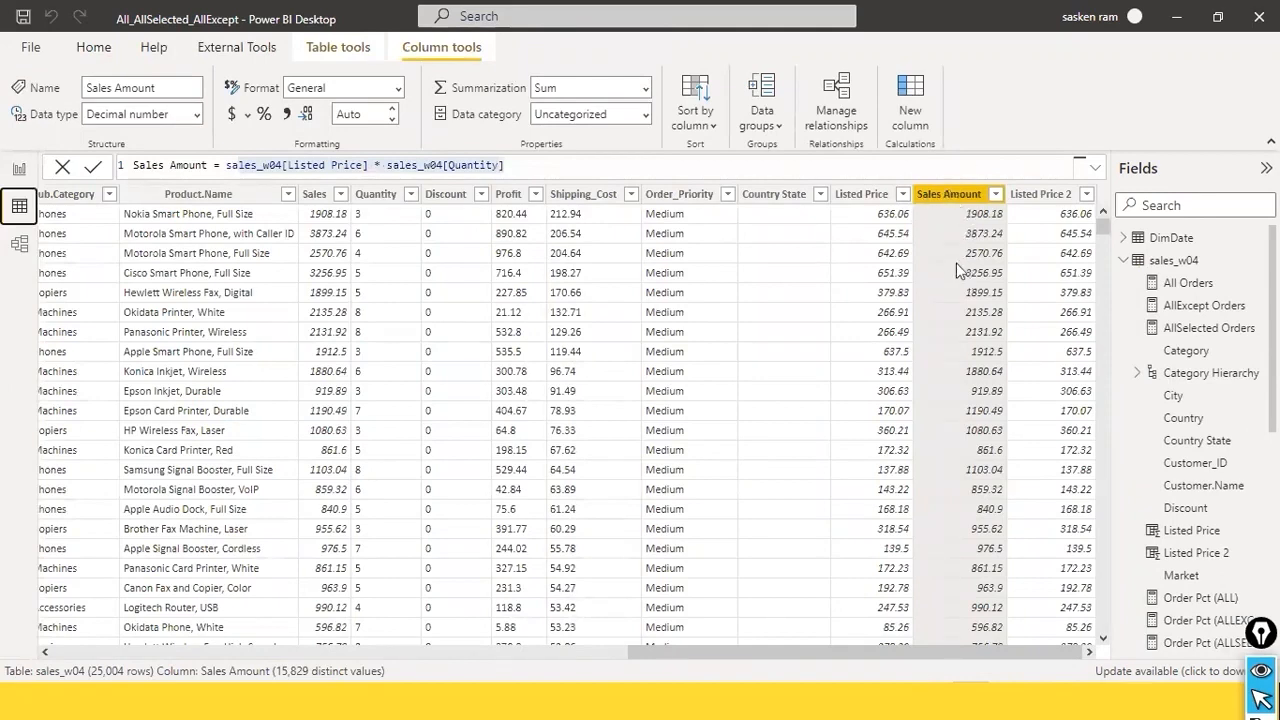
pyautogui.click(19, 169)
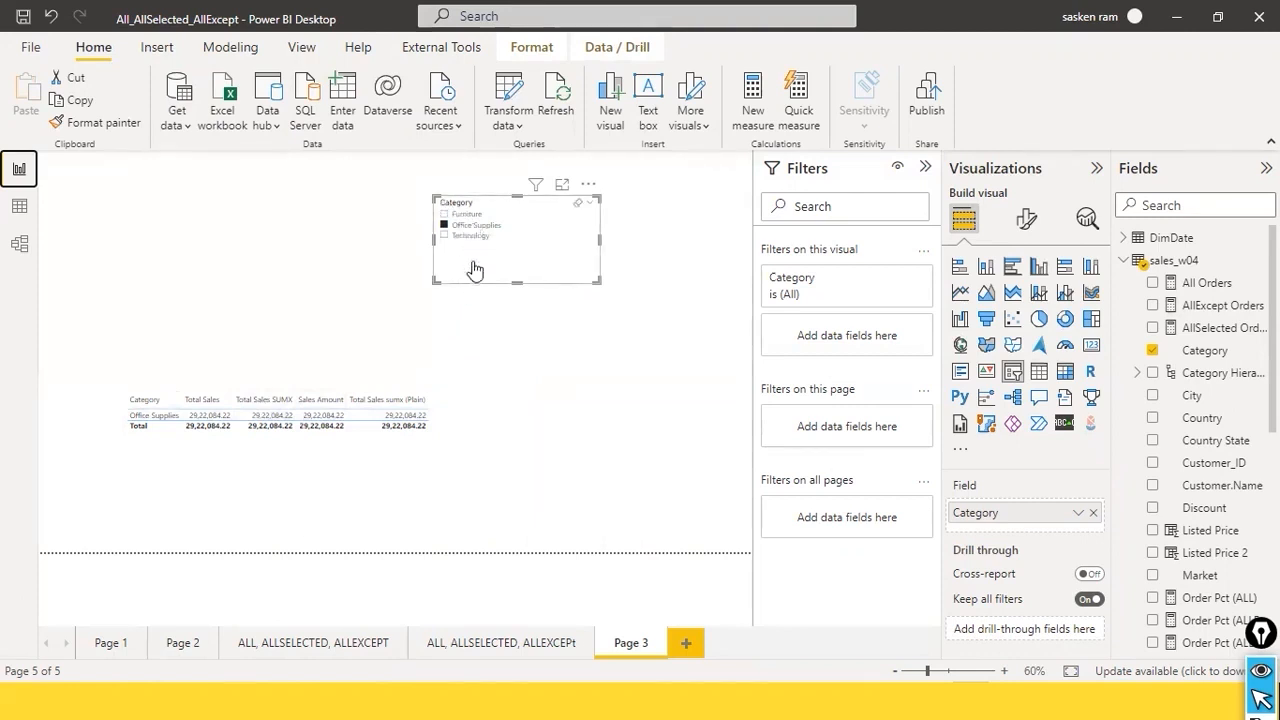
pyautogui.click(20, 206)
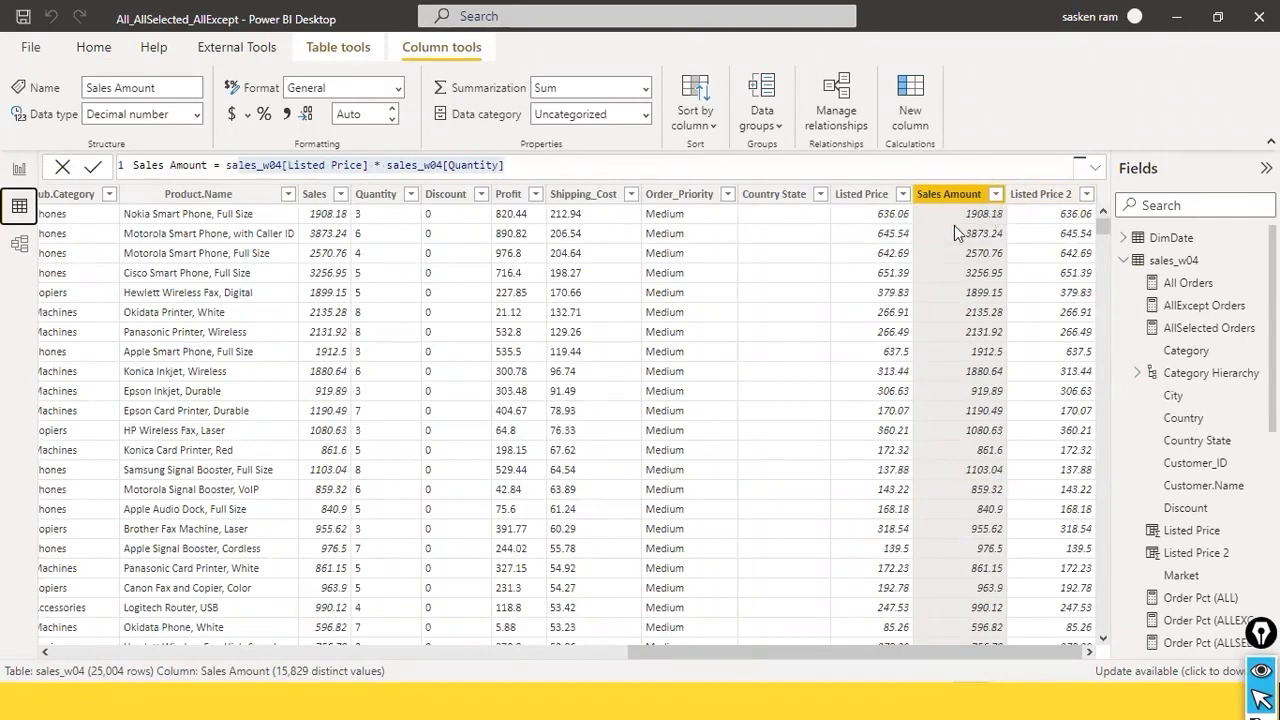
pyautogui.click(433, 639)
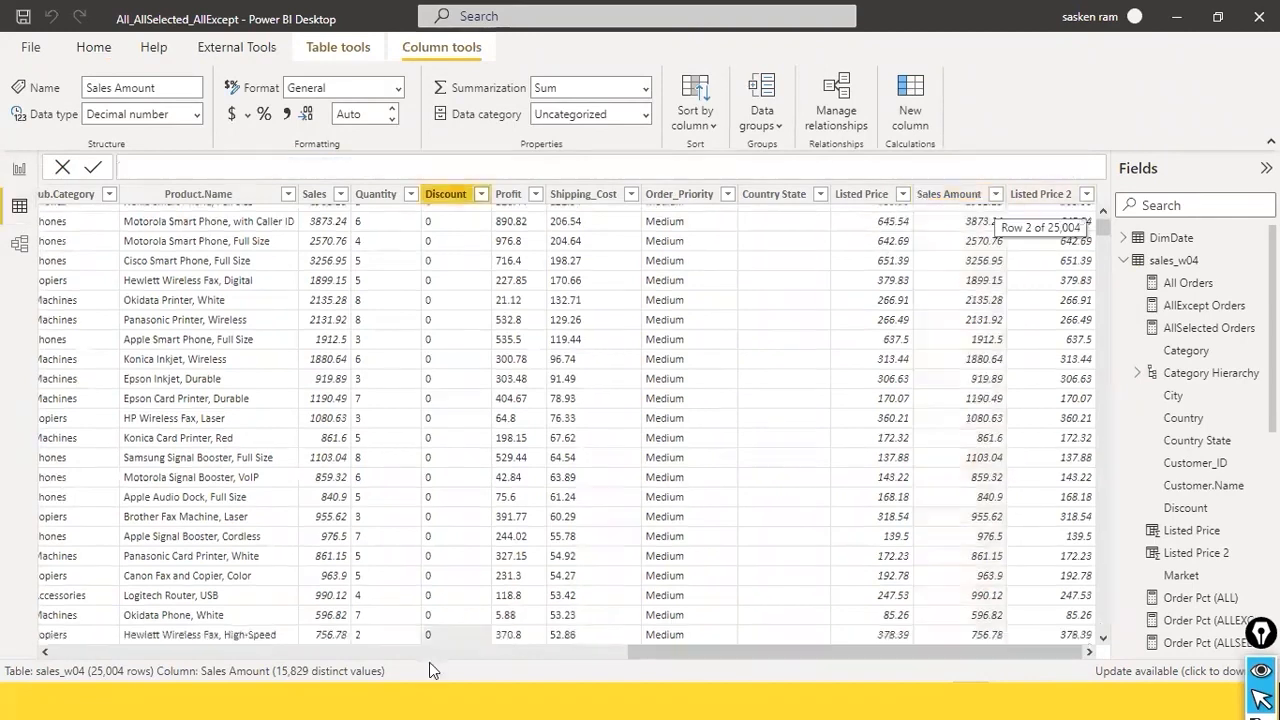
pyautogui.moveTo(645, 651); pyautogui.dragTo(1065, 651)
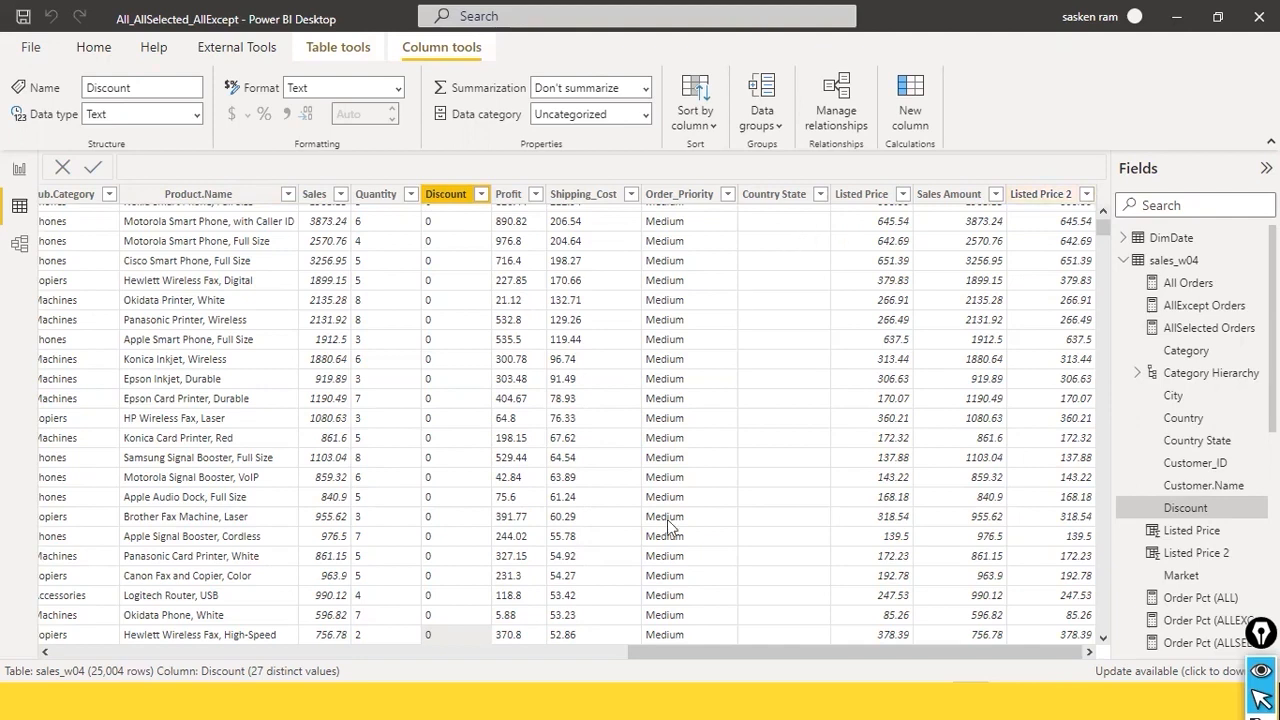
pyautogui.click(523, 634)
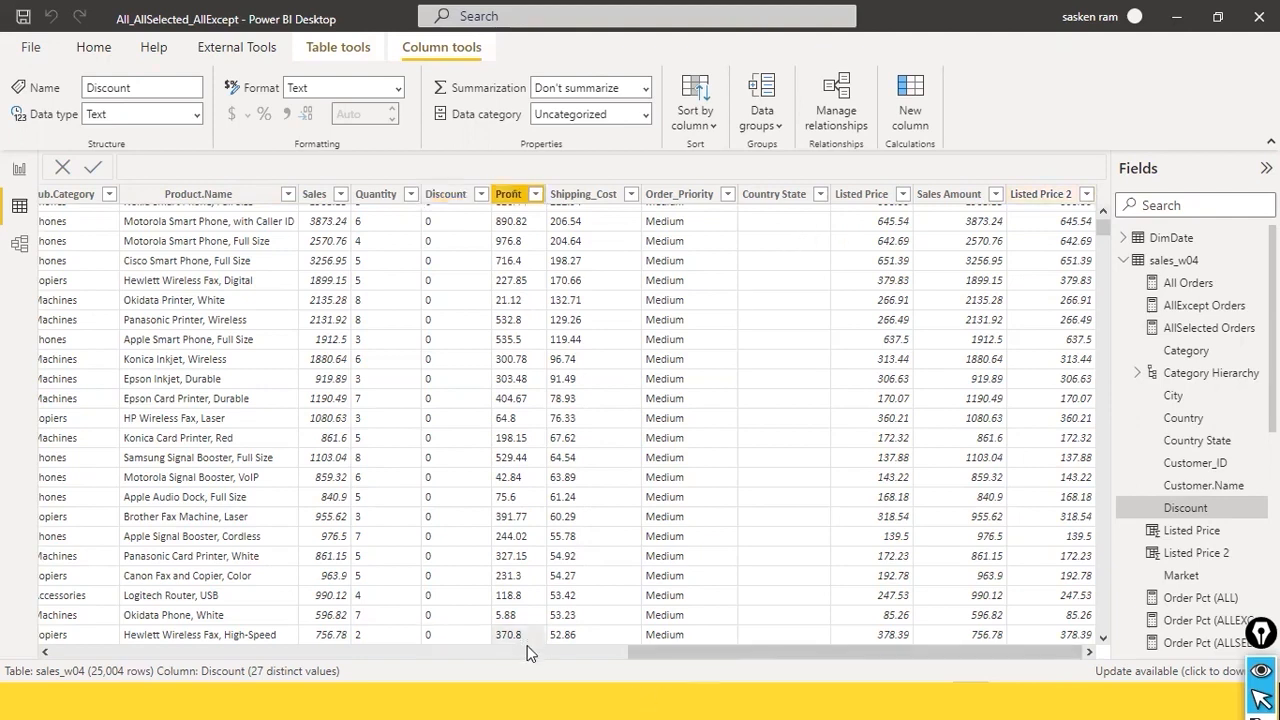
pyautogui.click(527, 651)
pyautogui.moveTo(643, 656); pyautogui.dragTo(1134, 638)
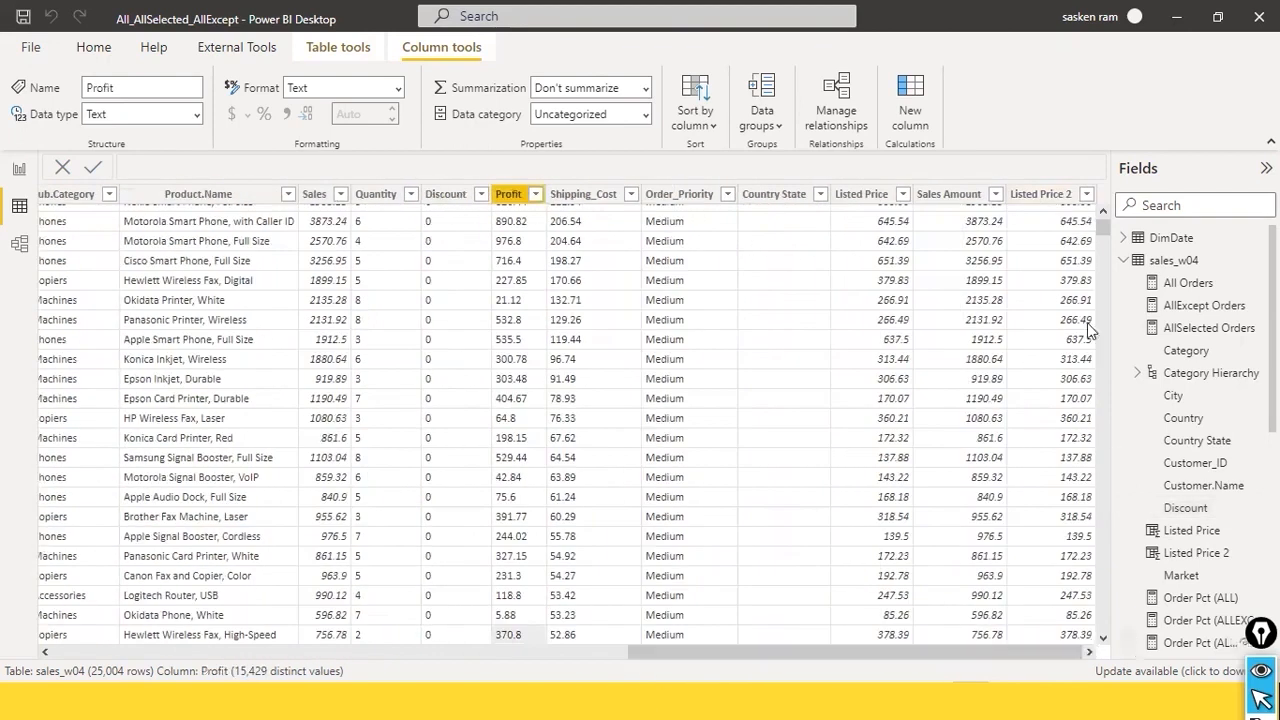
pyautogui.scroll(1, 1086, 288)
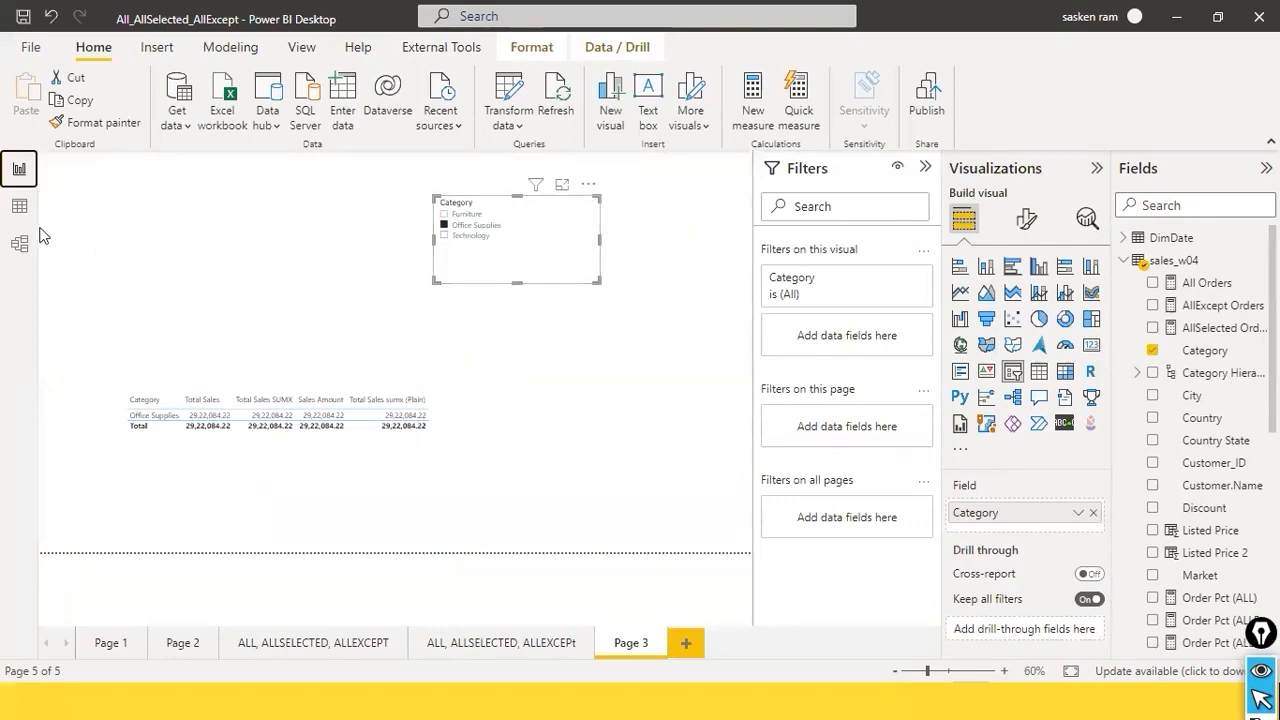
pyautogui.click(19, 206)
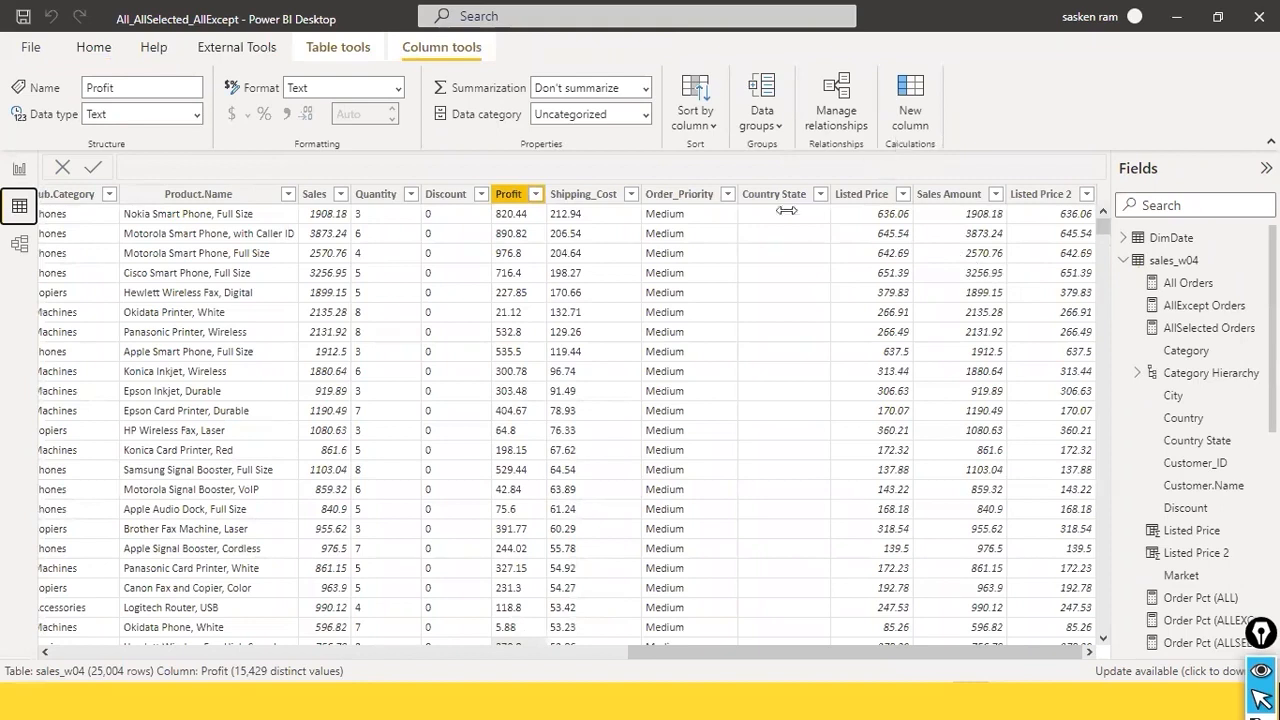
# - Switch to the PowerPoint slide show and advance to the Calculated Column slide
pyautogui.hotkey('alt', 'Tab')
pyautogui.hotkey('alt', 'Tab')
pyautogui.hotkey('alt', 'Tab')
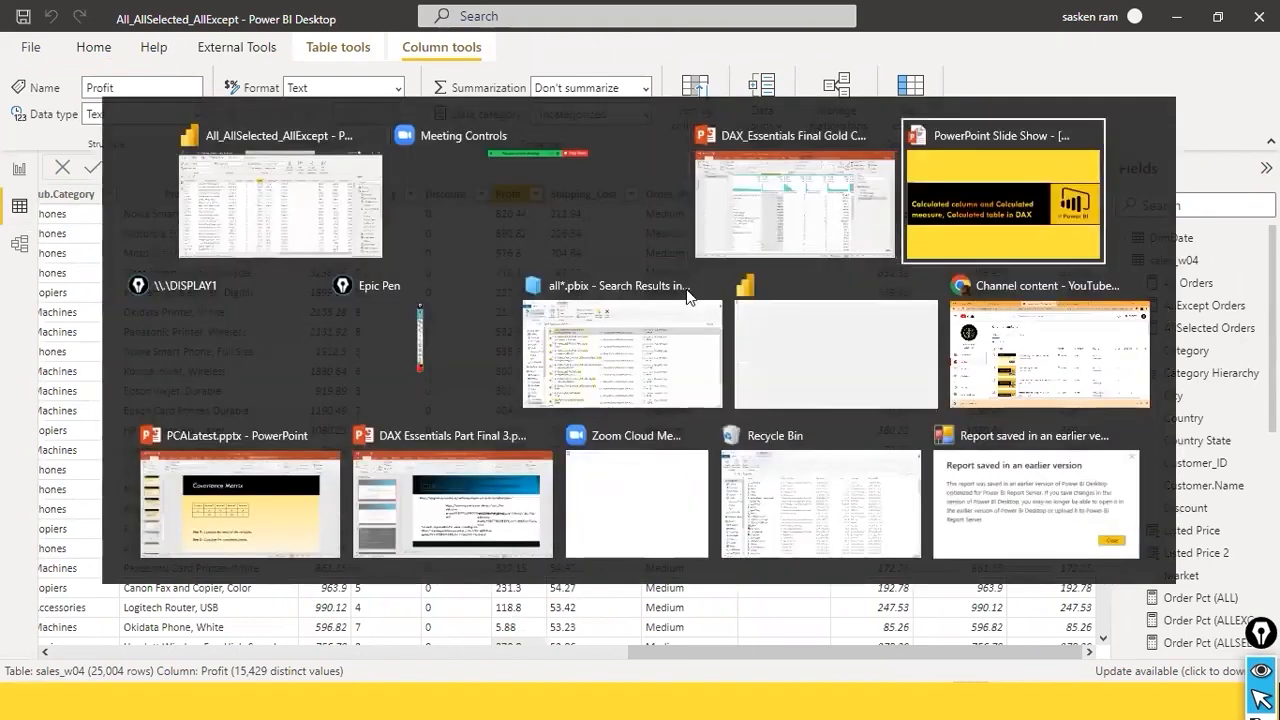
pyautogui.press('Right')
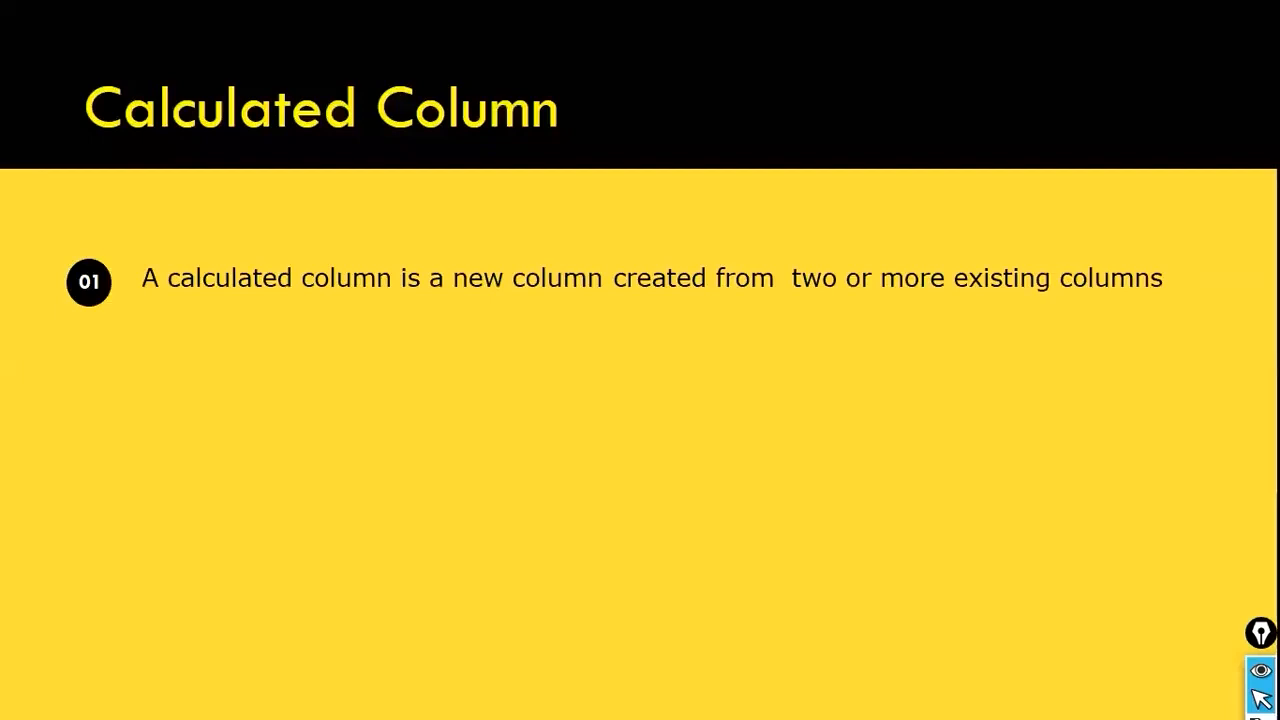
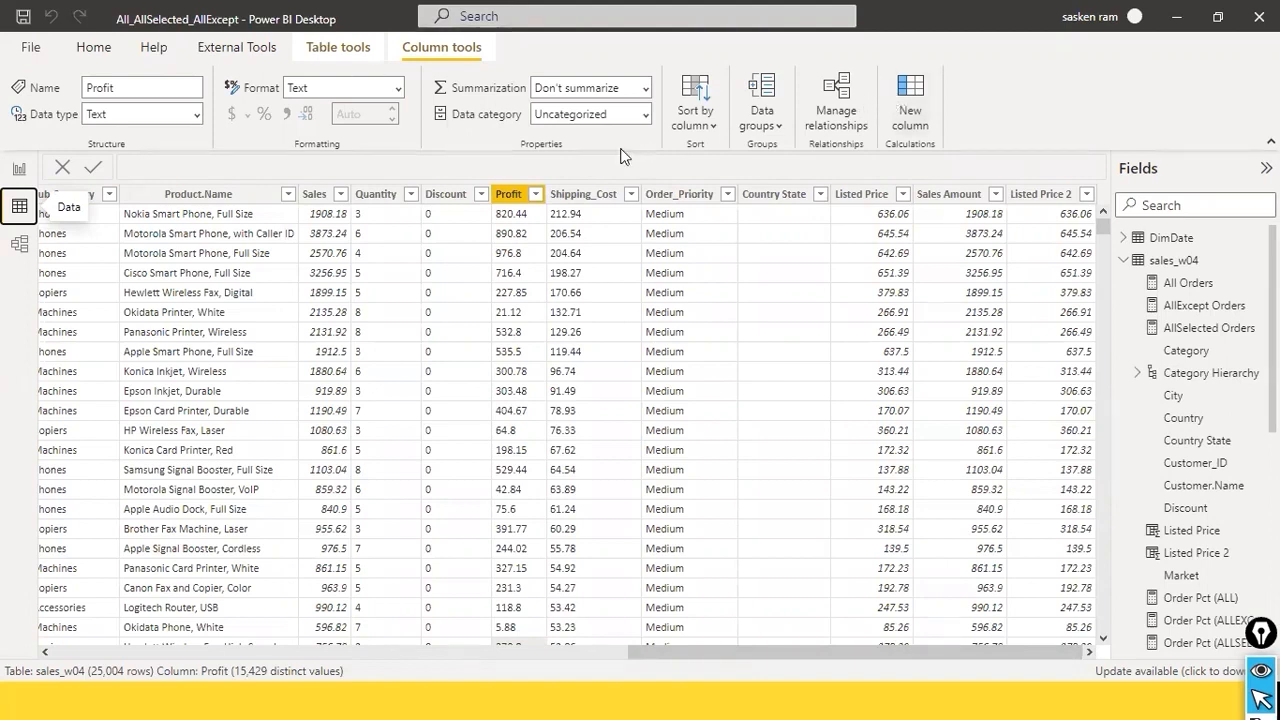
# - Create a new calculated column in sales_w04 and begin its formula as Cost Price = sales_w04[Listed Price 2]
pyautogui.click(497, 188)
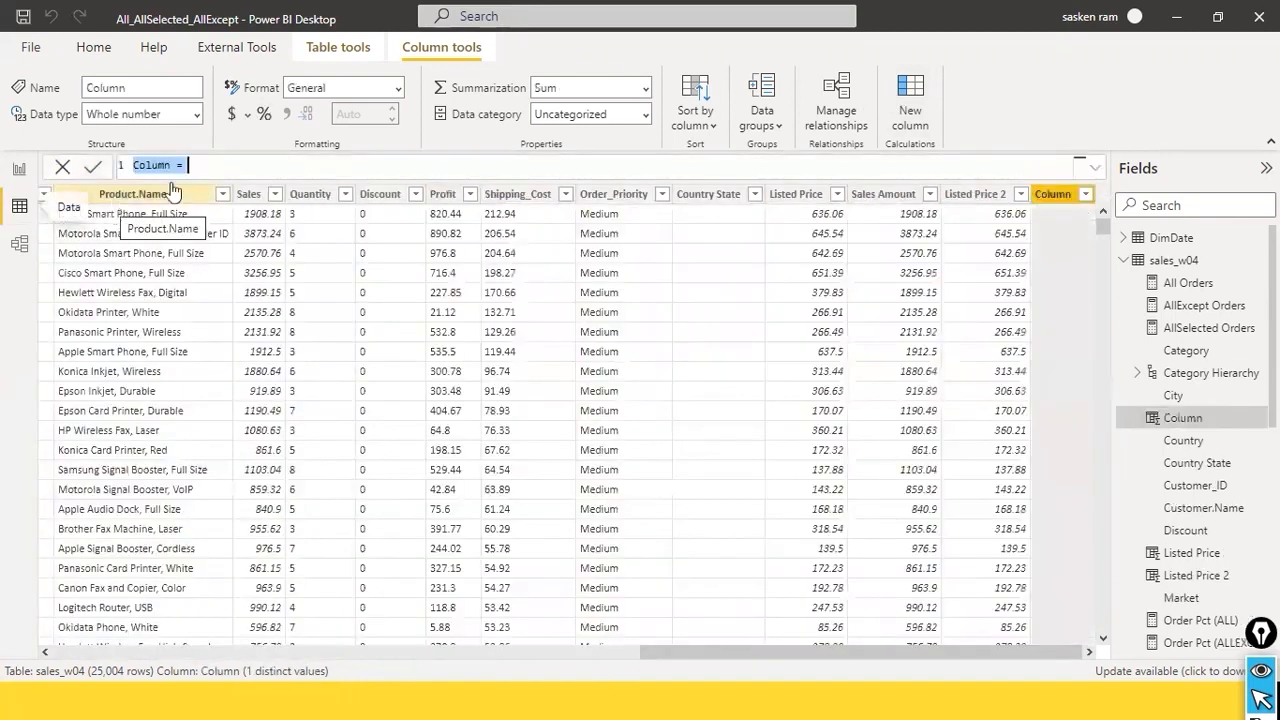
pyautogui.write('C')
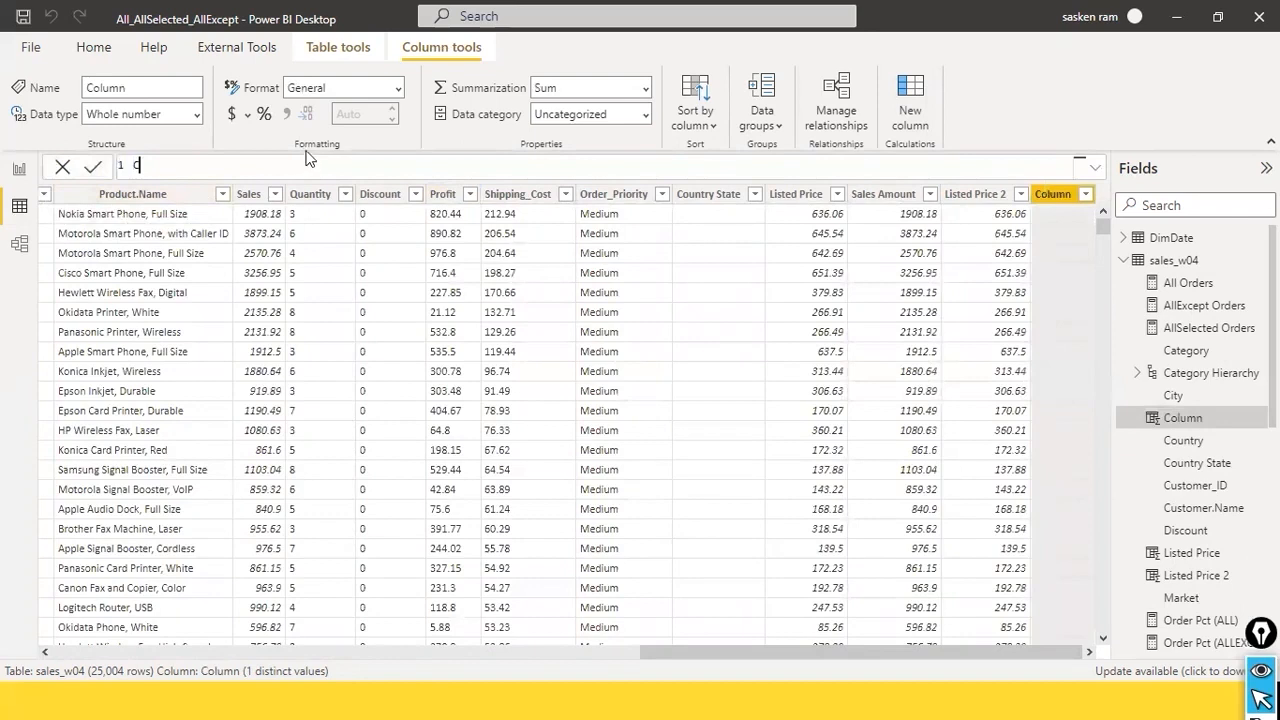
pyautogui.write('ost Prce')
pyautogui.press('BackSpace')
pyautogui.press('BackSpace')
pyautogui.press('BackSpace')
pyautogui.write('ice =')
pyautogui.write('list')
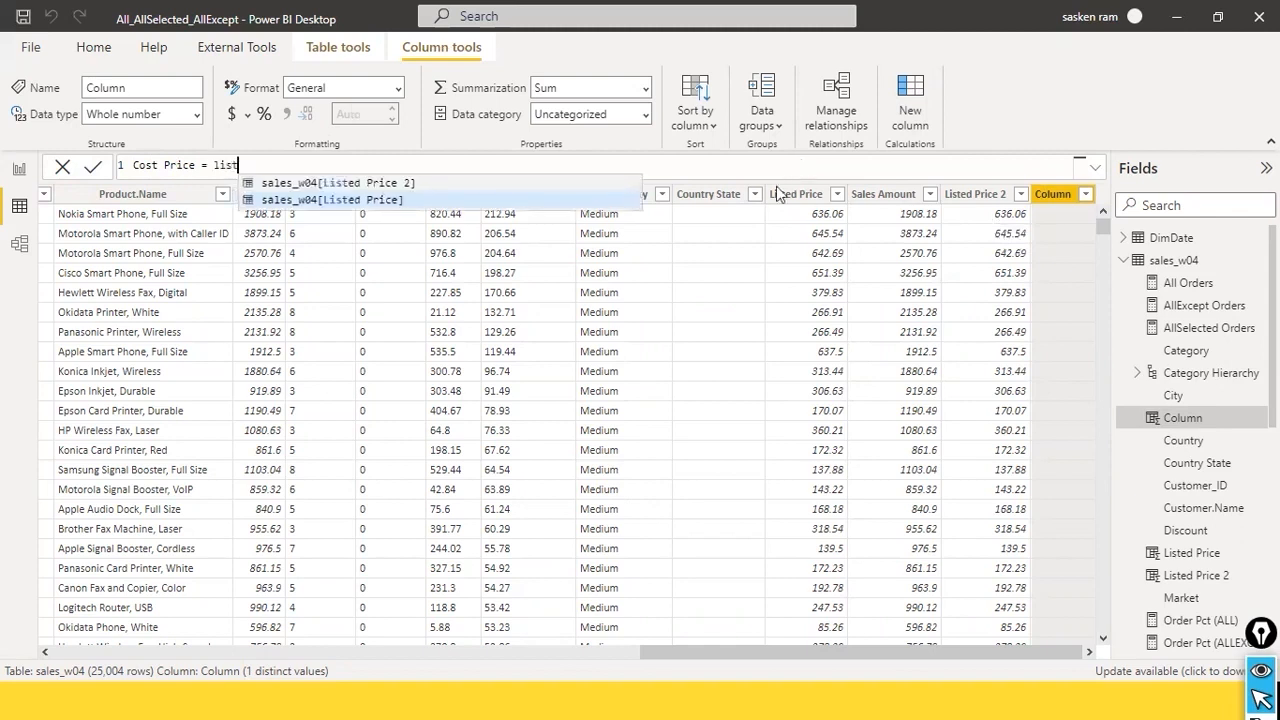
pyautogui.press('Tab')
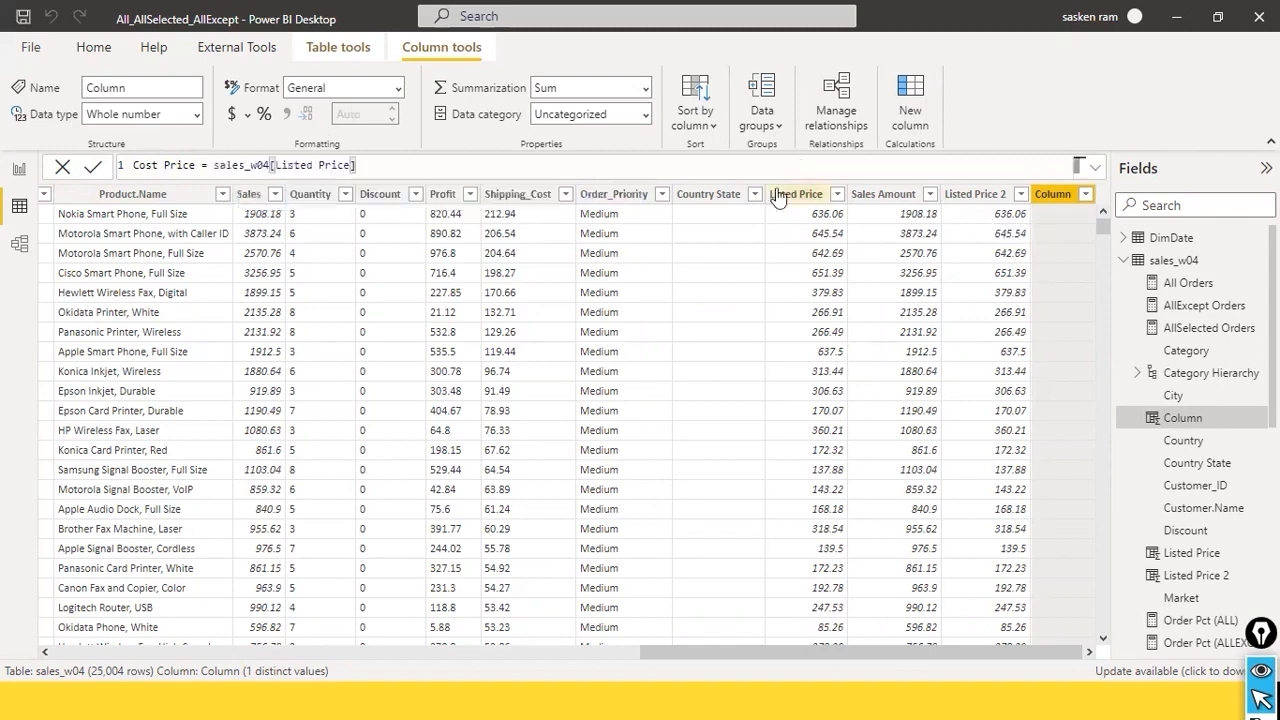
pyautogui.press('BackSpace')
pyautogui.write('2')
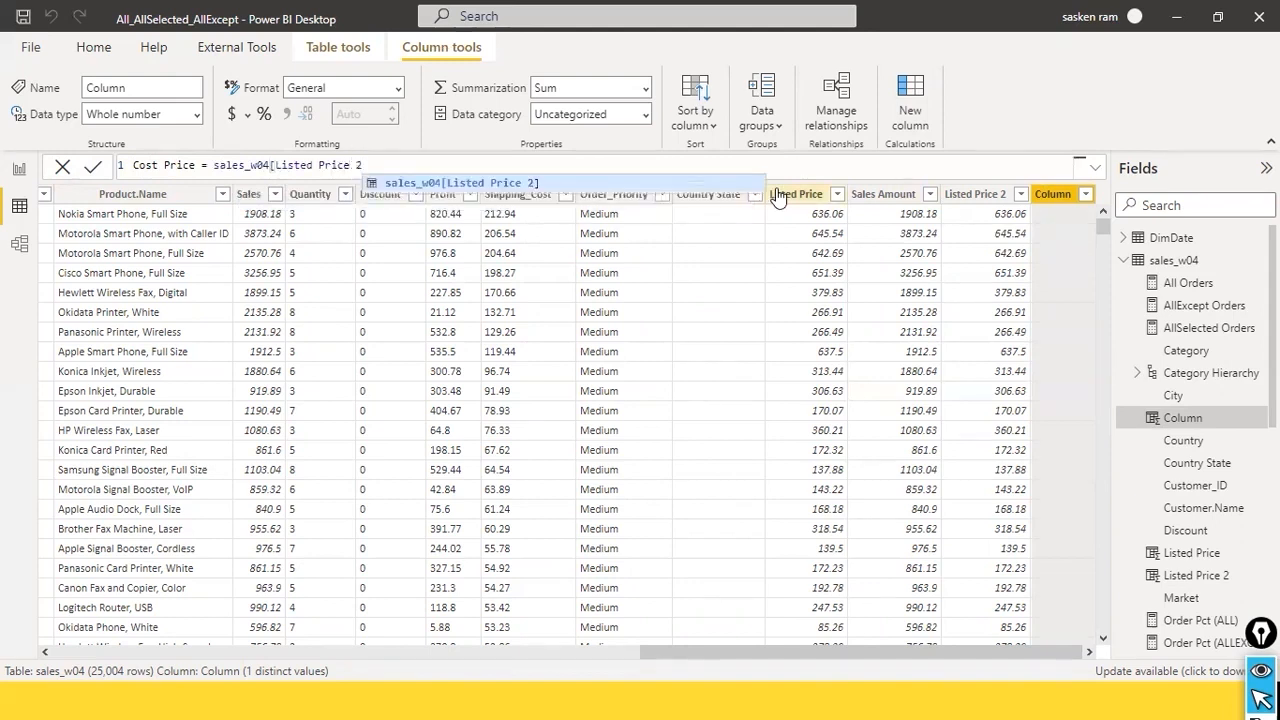
pyautogui.write(']')
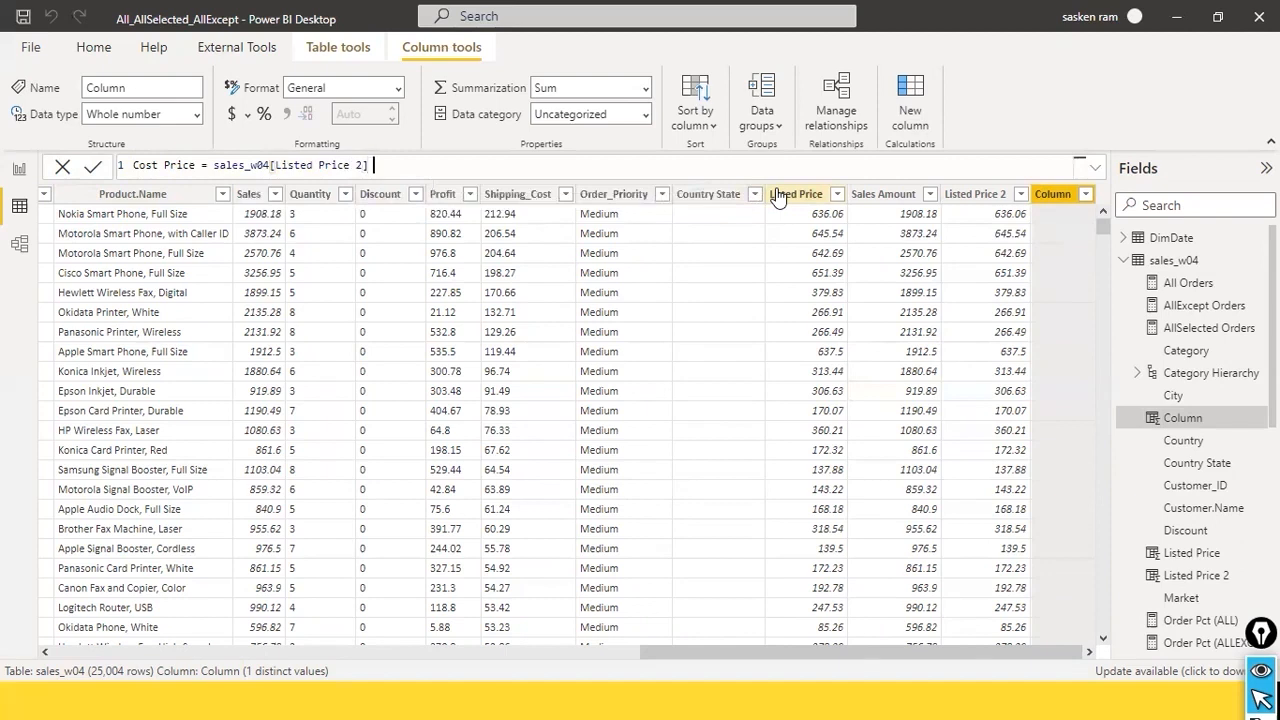
# - Multiply Listed Price 2 by 0.3 in the Cost Price formula, enclose the product in parentheses and commit the formula
pyautogui.write(' * 0.3)')
pyautogui.hotkey('ctrl', 'Left')
pyautogui.hotkey('ctrl', 'Left')
pyautogui.hotkey('ctrl', 'Left')
pyautogui.hotkey('ctrl', 'Left')
pyautogui.hotkey('ctrl', 'Right')
pyautogui.hotkey('ctrl', 'Right')
pyautogui.hotkey('ctrl', 'Left')
pyautogui.write('(')
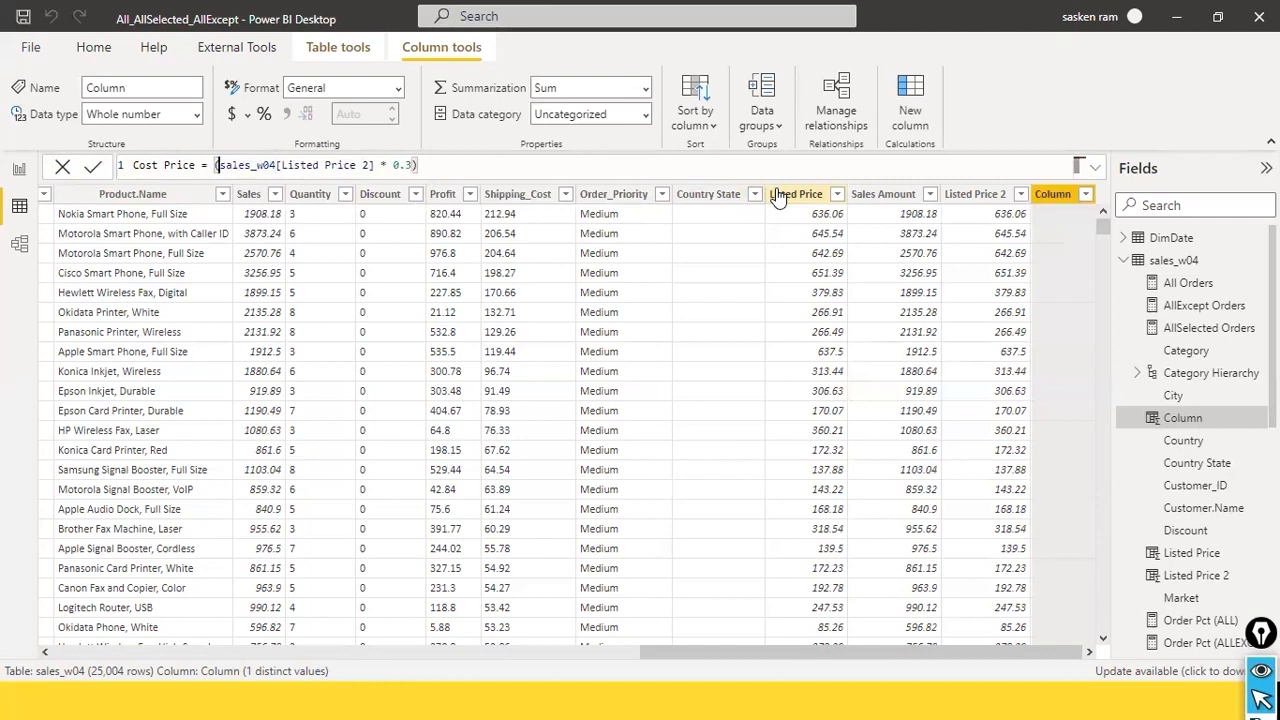
pyautogui.press('Return')
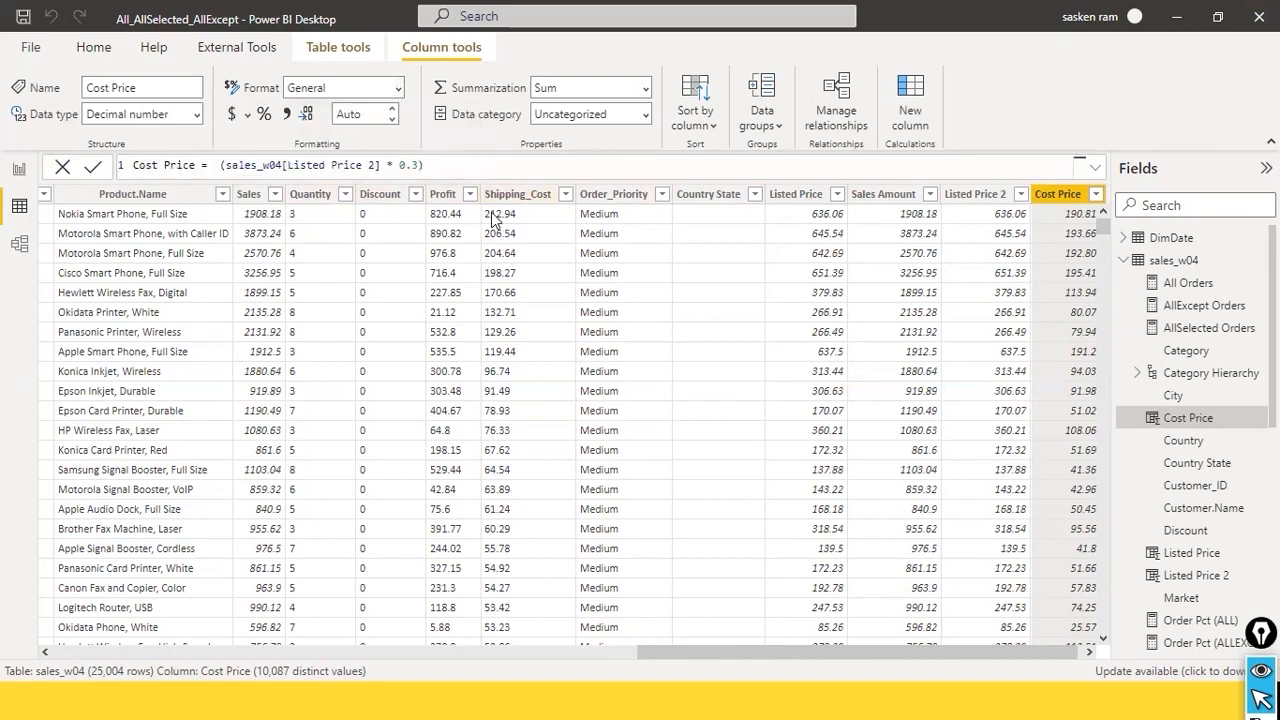
# - Change the multiplier in the Cost Price formula to 0.03 and commit it
pyautogui.press('Right')
pyautogui.press('Right')
pyautogui.press('Right')
pyautogui.press('Right')
pyautogui.press('Right')
pyautogui.press('Right')
pyautogui.press('Right')
pyautogui.press('Right')
pyautogui.press('Right')
pyautogui.press('Right')
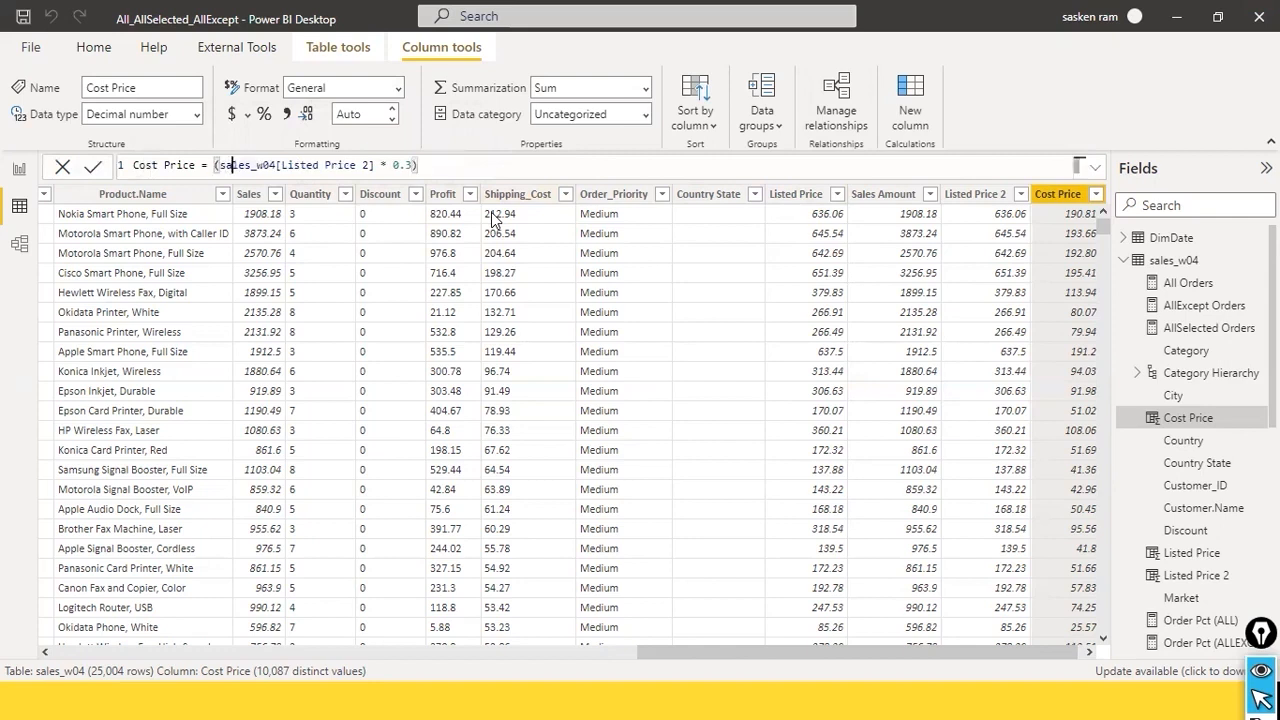
pyautogui.press('Right')
pyautogui.press('Right')
pyautogui.press('Right')
pyautogui.press('Right')
pyautogui.press('Right')
pyautogui.press('Right')
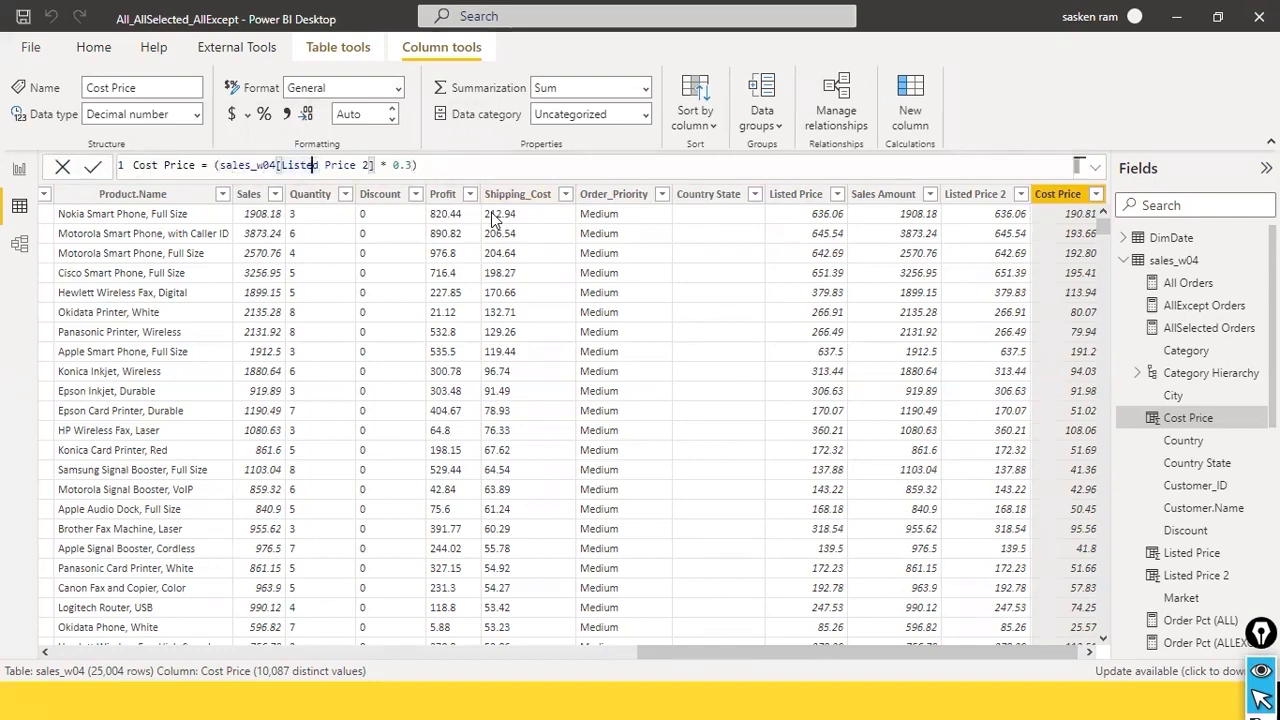
pyautogui.press('Right')
pyautogui.press('Right')
pyautogui.press('Right')
pyautogui.press('Right')
pyautogui.press('Right')
pyautogui.press('Right')
pyautogui.press('Right')
pyautogui.press('Right')
pyautogui.press('Right')
pyautogui.press('Right')
pyautogui.press('Right')
pyautogui.press('Right')
pyautogui.press('Right')
pyautogui.press('Right')
pyautogui.press('Right')
pyautogui.write('0')
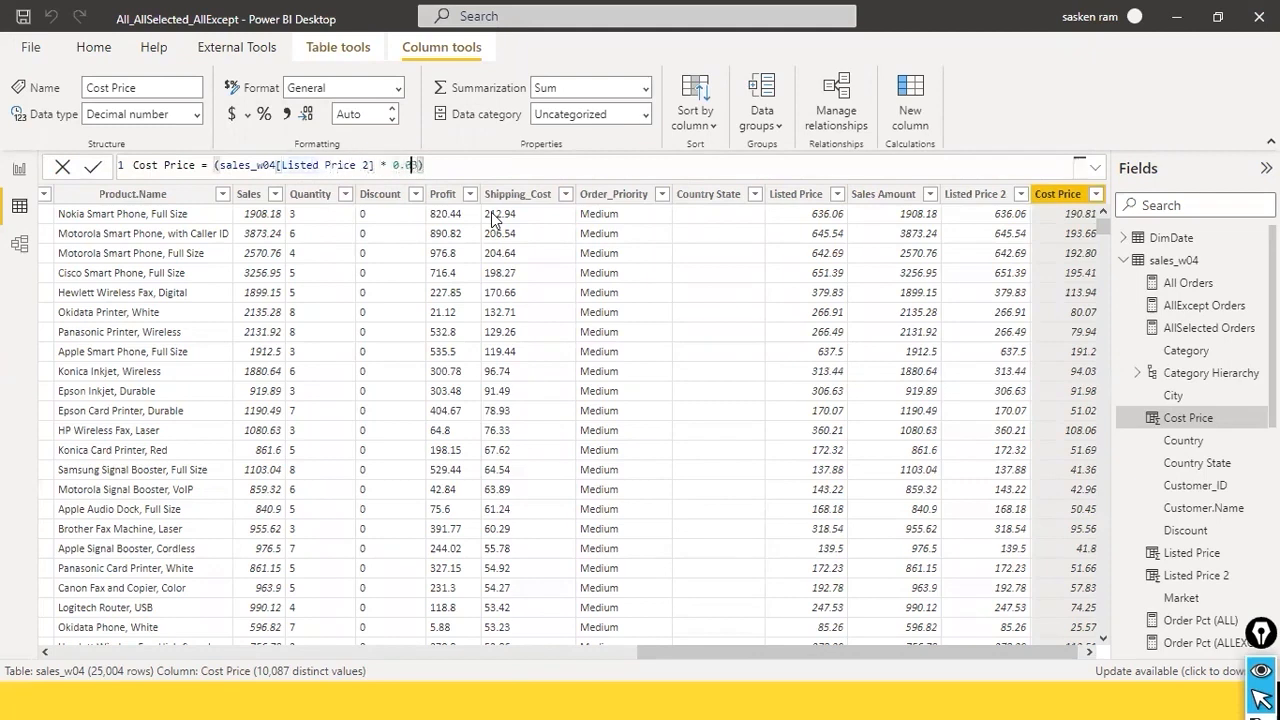
pyautogui.press('Return')
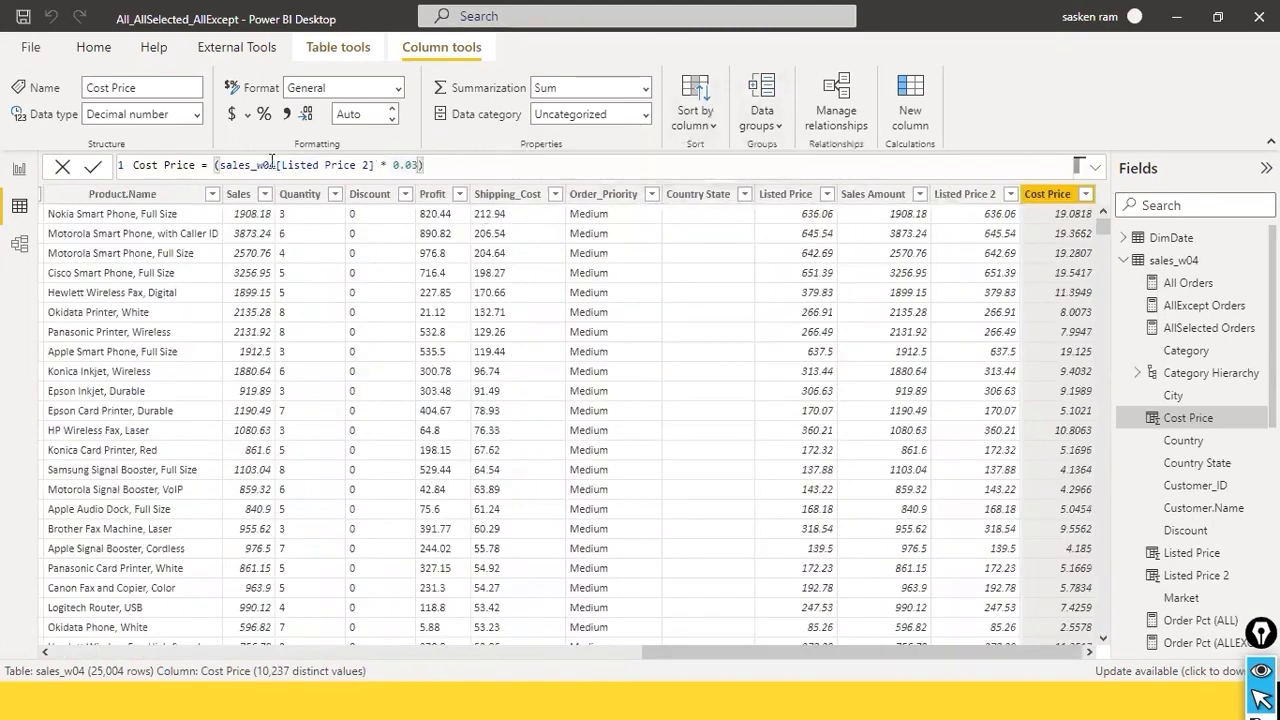
# - Extend the Cost Price formula so that the parenthesised product is subtracted from sales_w04[Listed Price 2]
pyautogui.moveTo(221, 165); pyautogui.dragTo(424, 167)
pyautogui.keyDown('shift'); pyautogui.click(374, 167); pyautogui.keyUp('shift')
pyautogui.hotkey('ctrl', 'c')
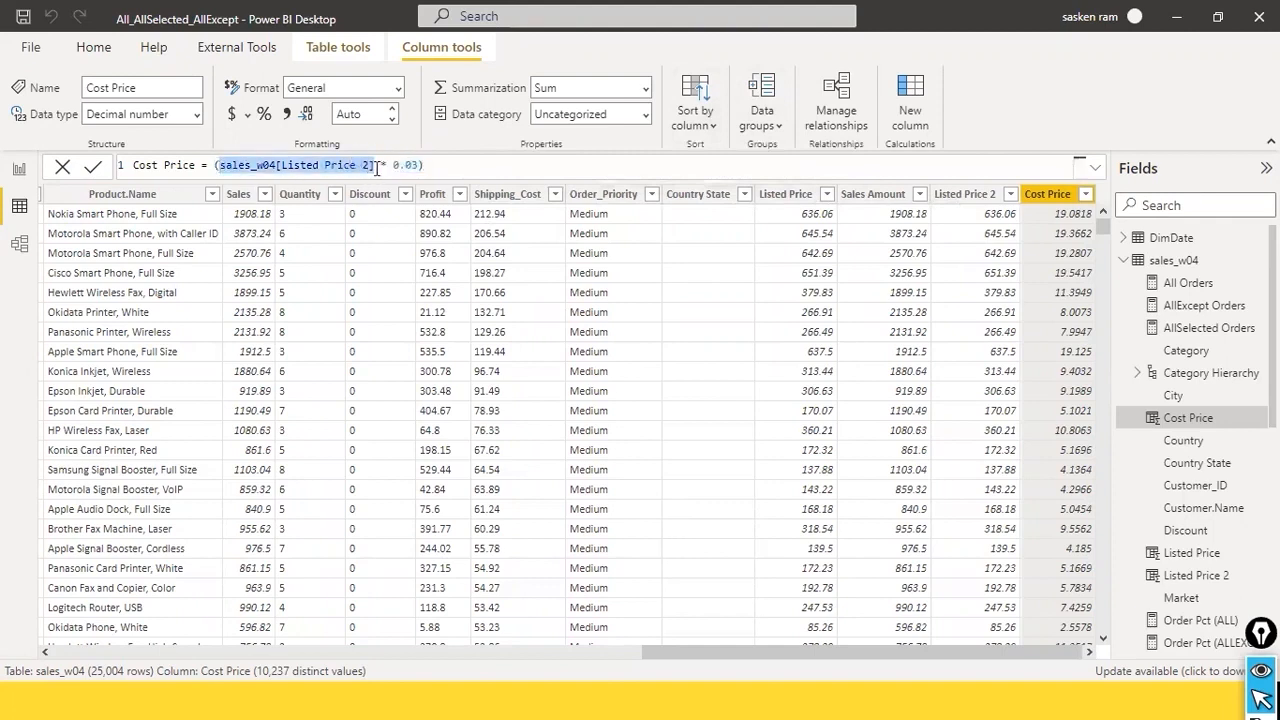
pyautogui.click(213, 165)
pyautogui.write('(')
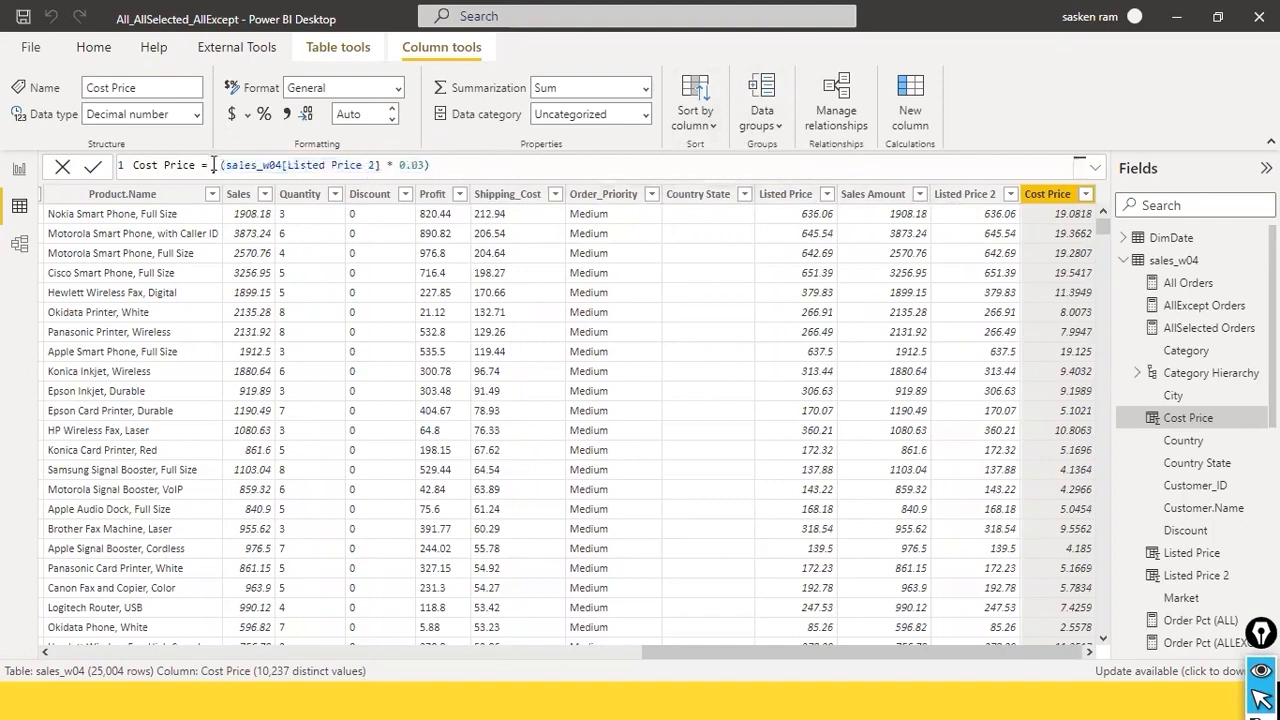
pyautogui.click(213, 165)
pyautogui.hotkey('ctrl', 'v')
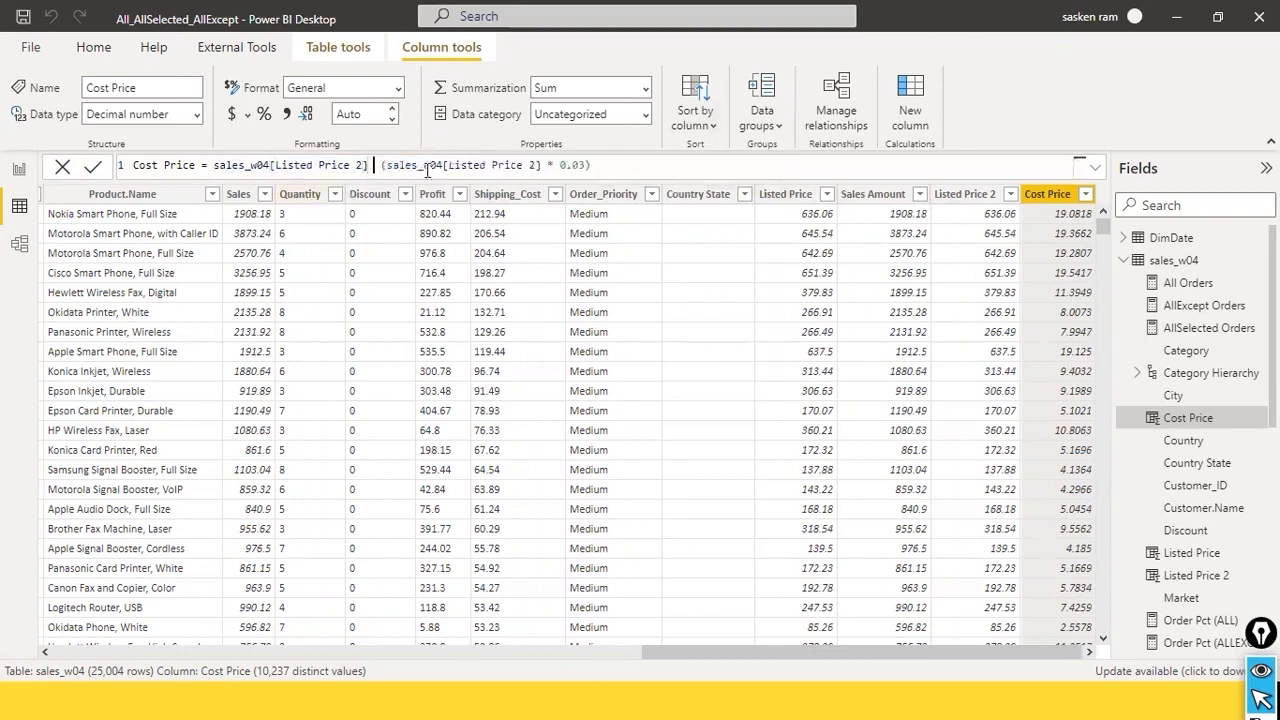
pyautogui.write('-')
# - Set the multiplier inside the Cost Price parentheses to 0.08, commit the formula and highlight it for review
pyautogui.click(597, 166)
pyautogui.press('BackSpace')
pyautogui.press('BackSpace')
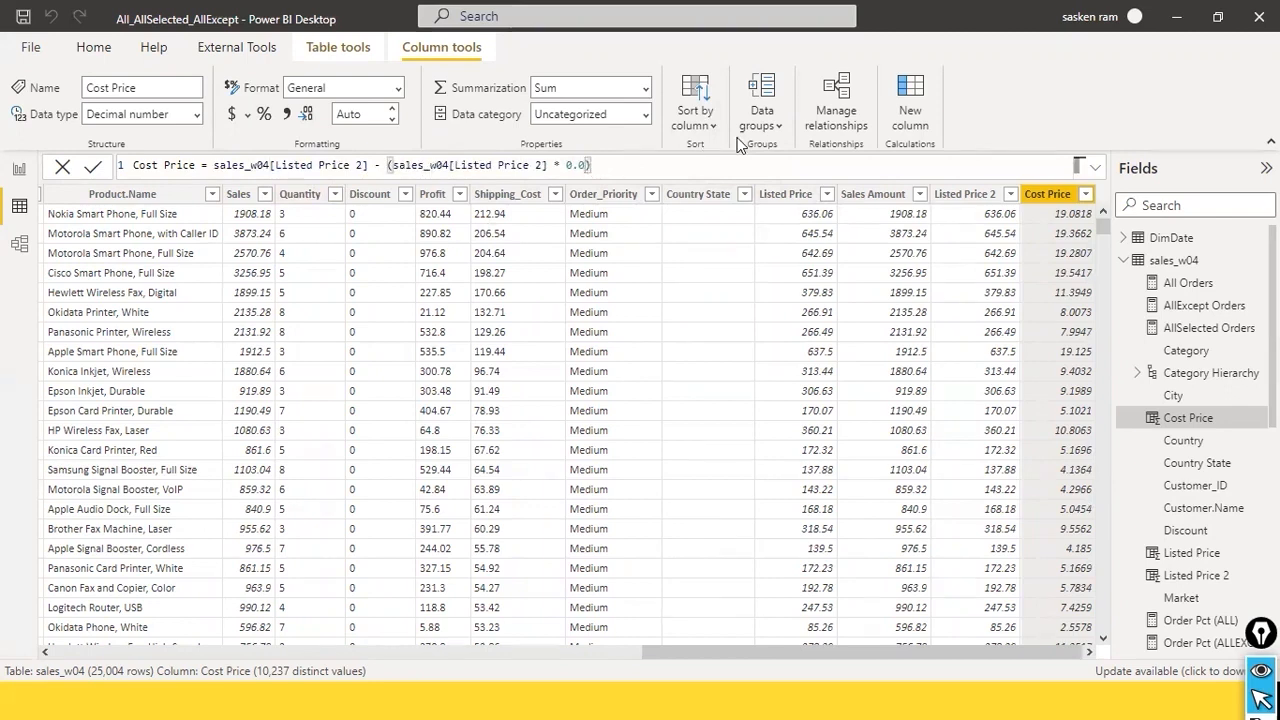
pyautogui.write('8')
pyautogui.press('Return')
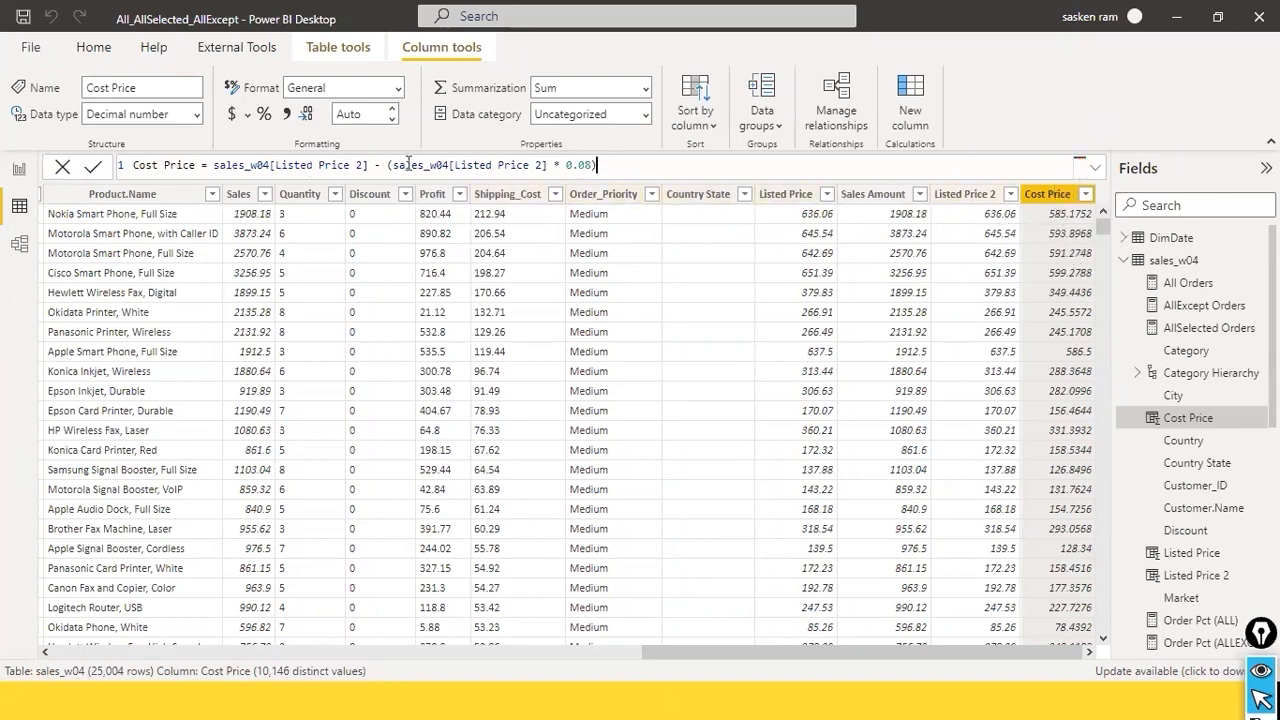
pyautogui.moveTo(141, 165); pyautogui.dragTo(600, 172)
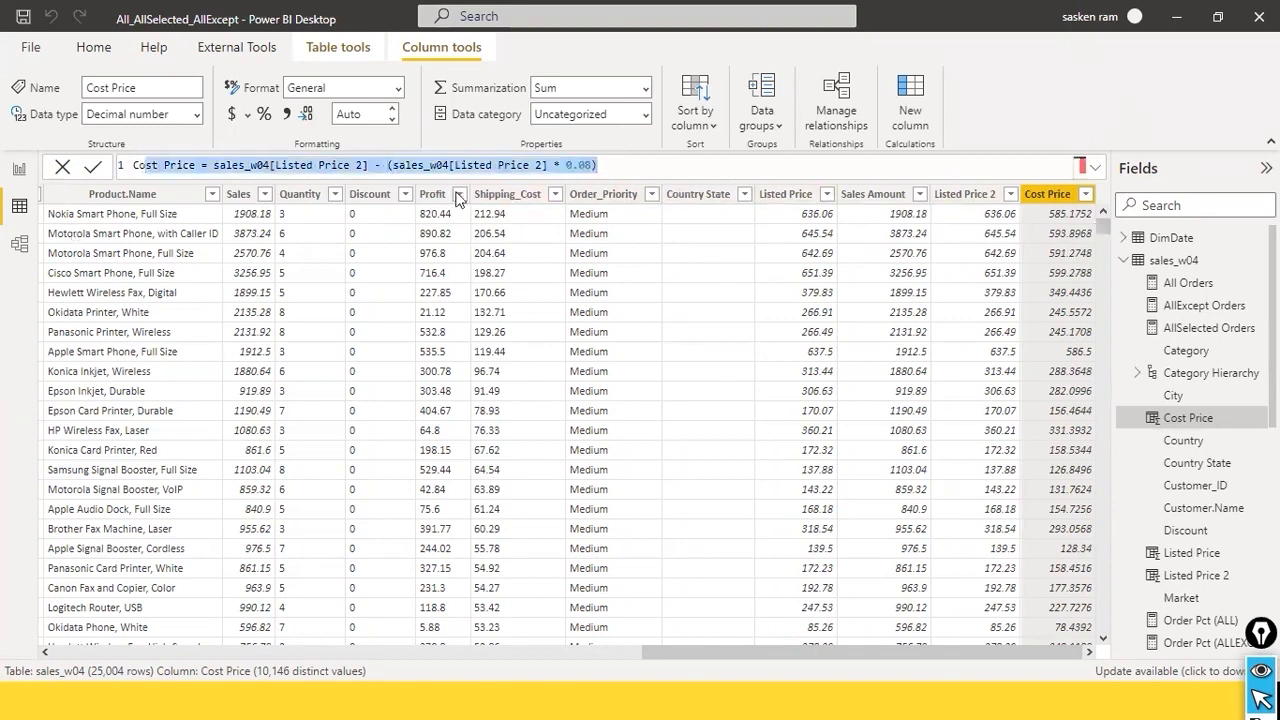
# - Add another calculated column to the sales_w04 table and clear its placeholder formula
pyautogui.click(158, 165)
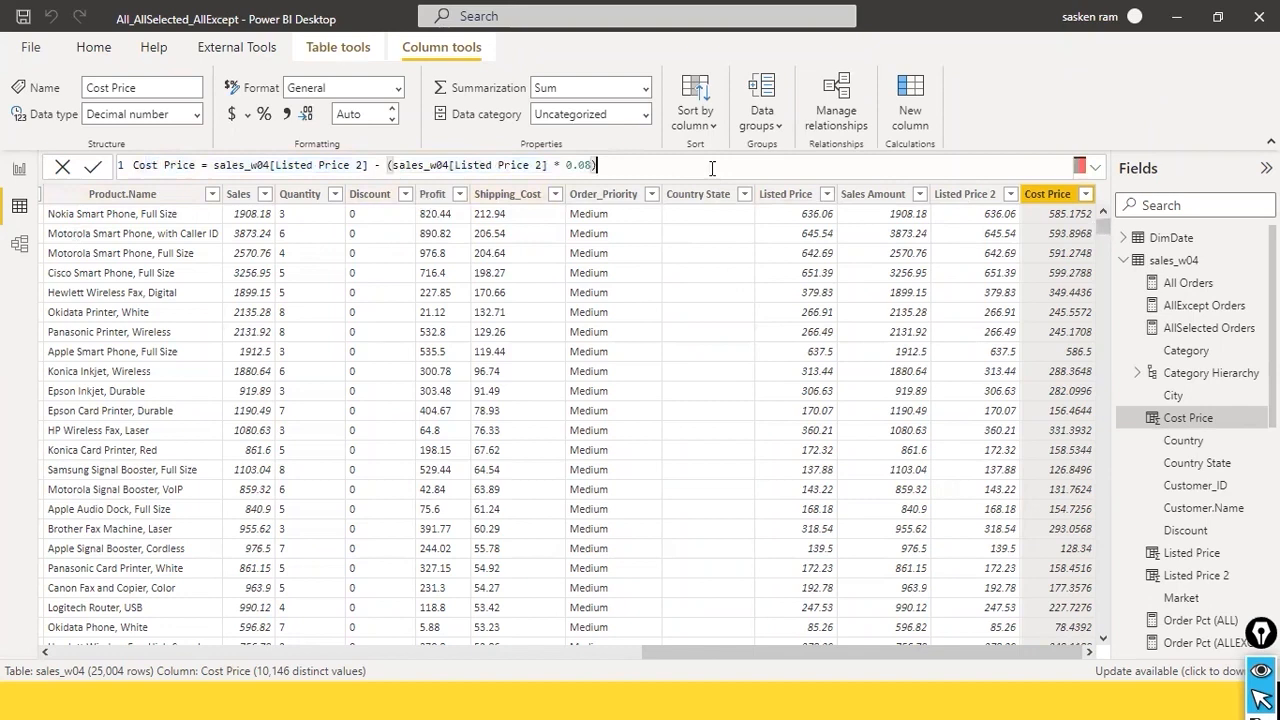
pyautogui.click(454, 651)
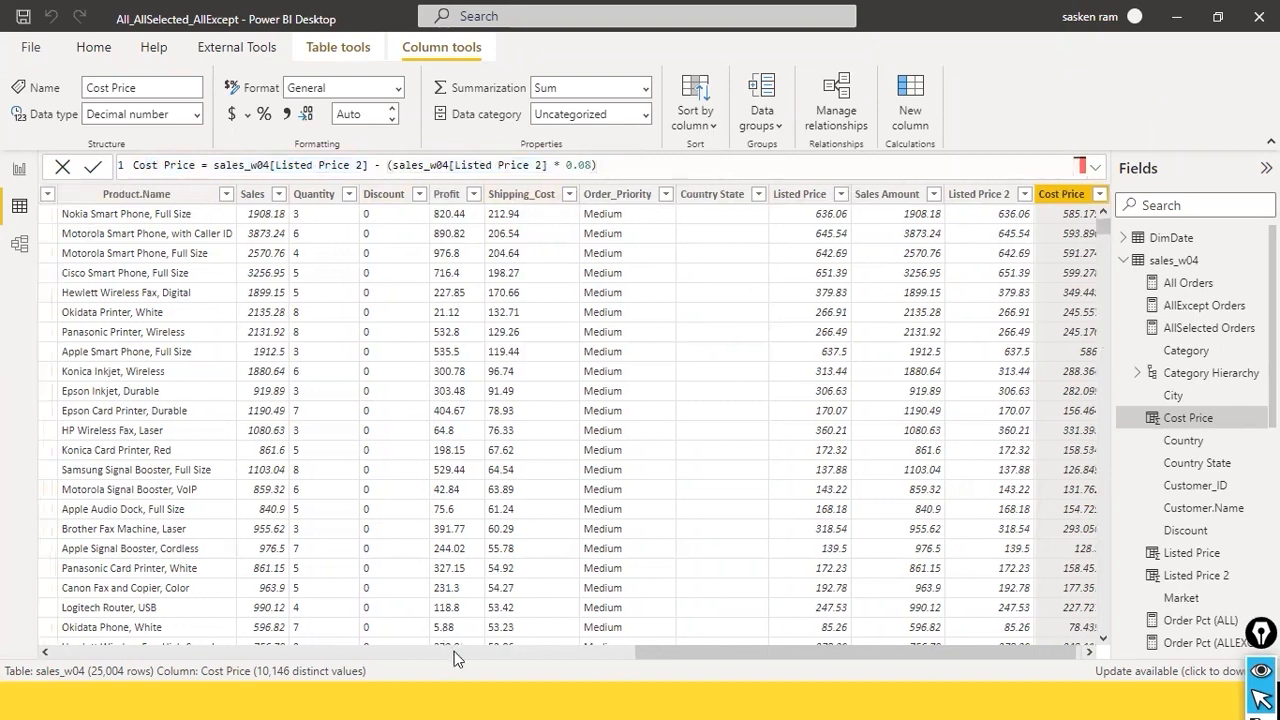
pyautogui.moveTo(598, 649); pyautogui.dragTo(1040, 649)
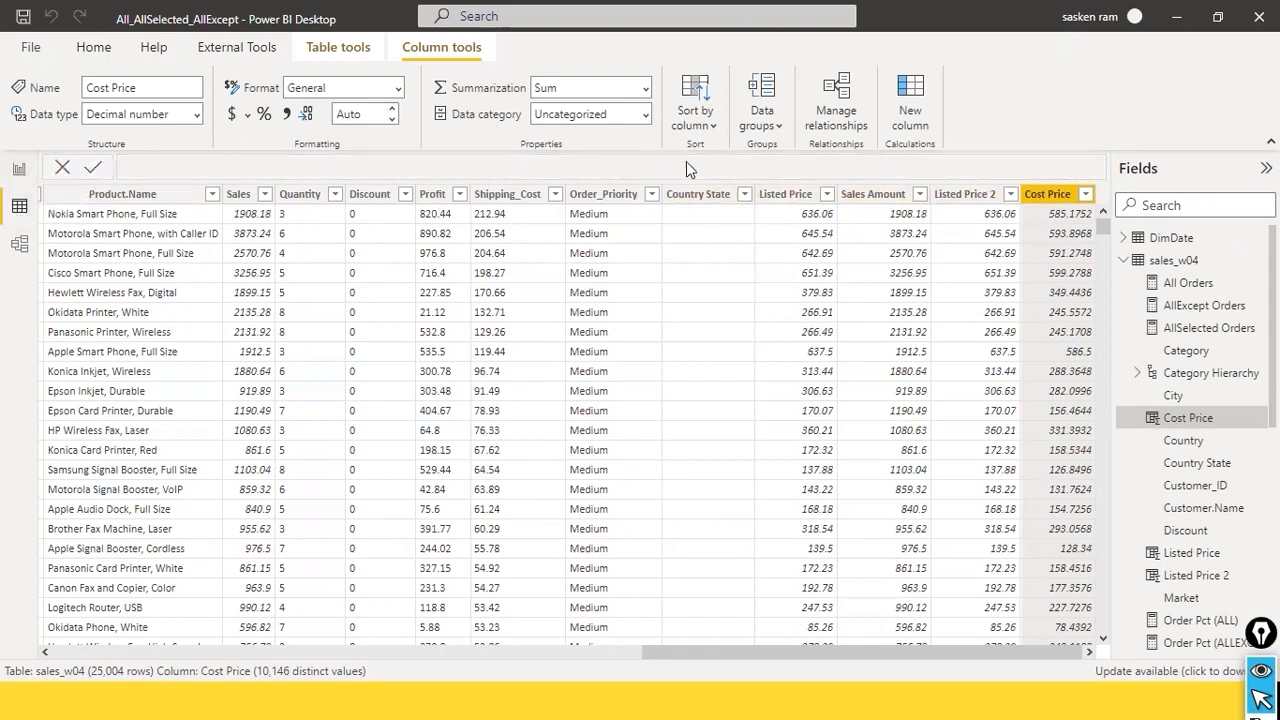
pyautogui.click(922, 90)
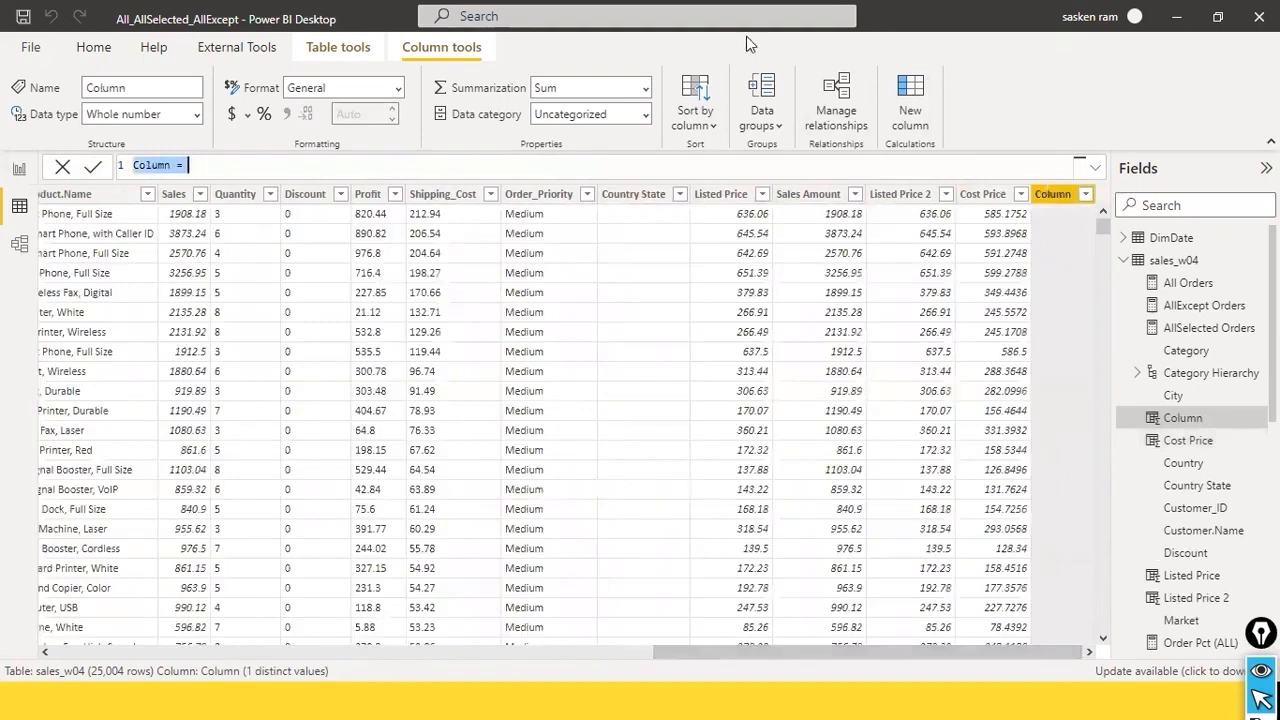
pyautogui.press('BackSpace')
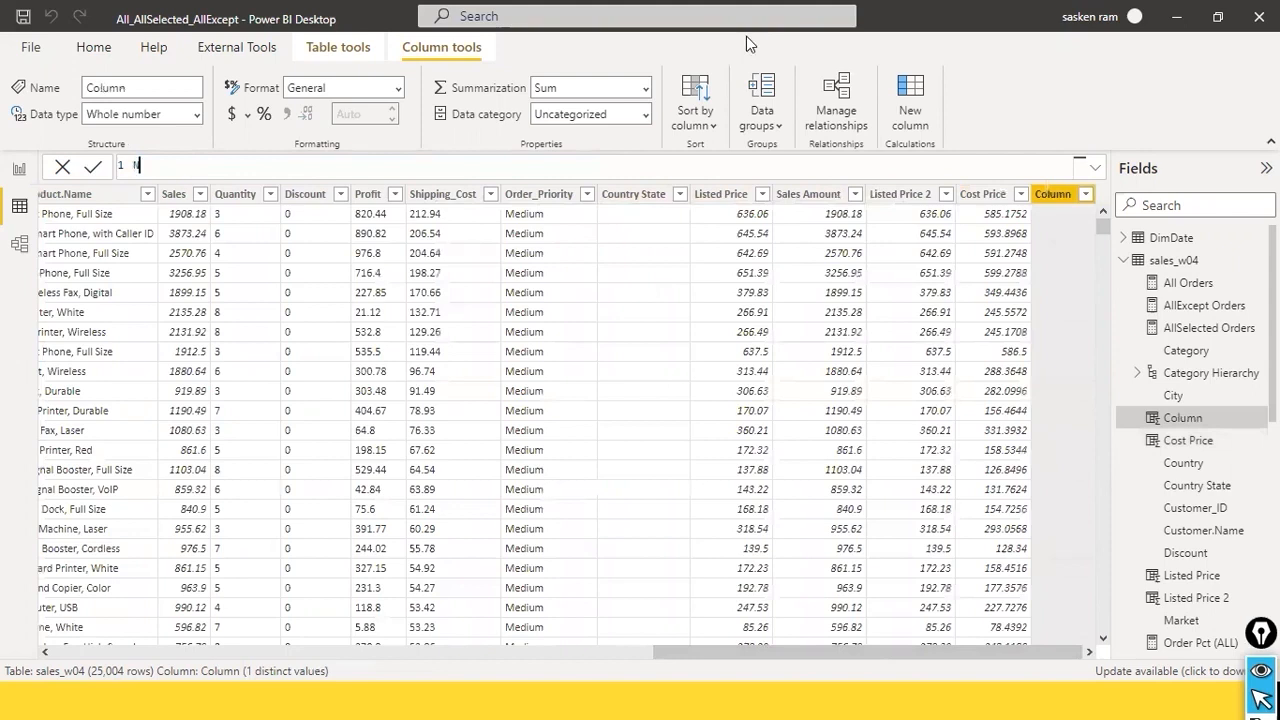
pyautogui.write('Margin')
pyautogui.hotkey('ctrl', 'a')
pyautogui.press('BackSpace')
# - Define the new column as COGS = sales_w04[Quantity] * sales_w04[Cost Price] and commit the formula
pyautogui.write('COGS')
pyautogui.write('= quan')
pyautogui.press('BackSpace')
pyautogui.press('BackSpace')
pyautogui.press('BackSpace')
pyautogui.press('BackSpace')
pyautogui.write('quant')
pyautogui.press('Tab')
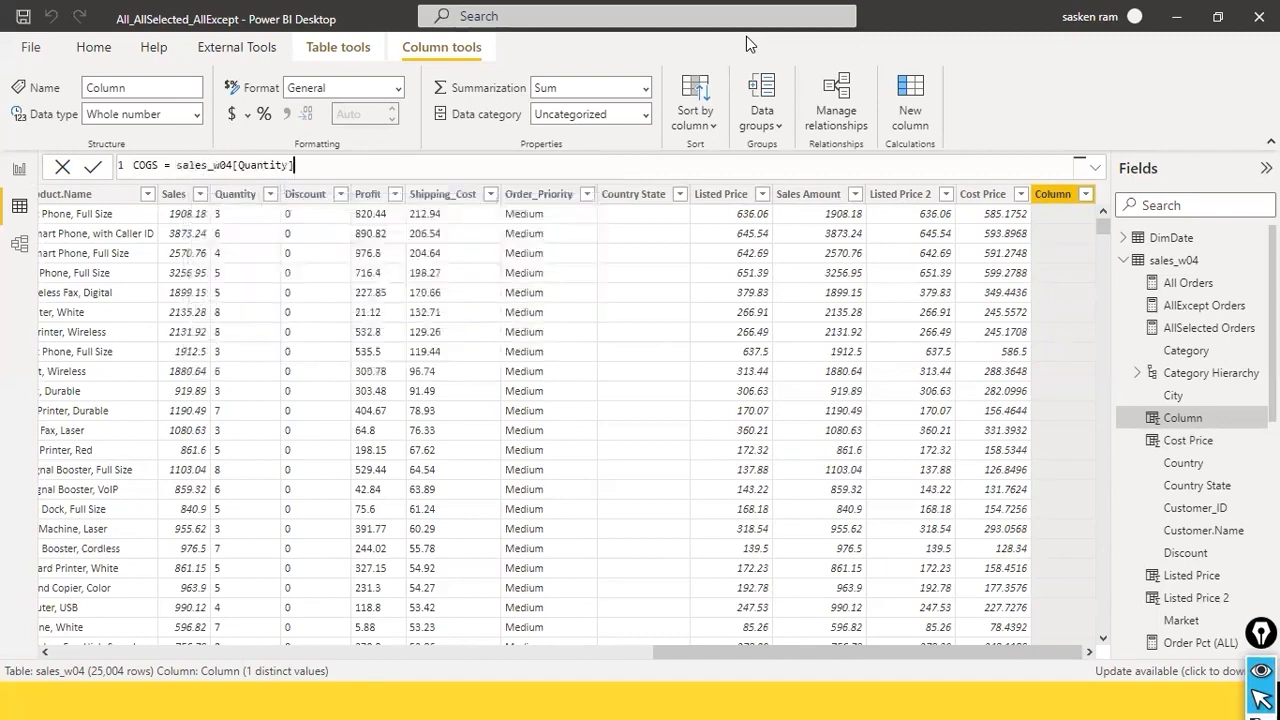
pyautogui.write('* ost')
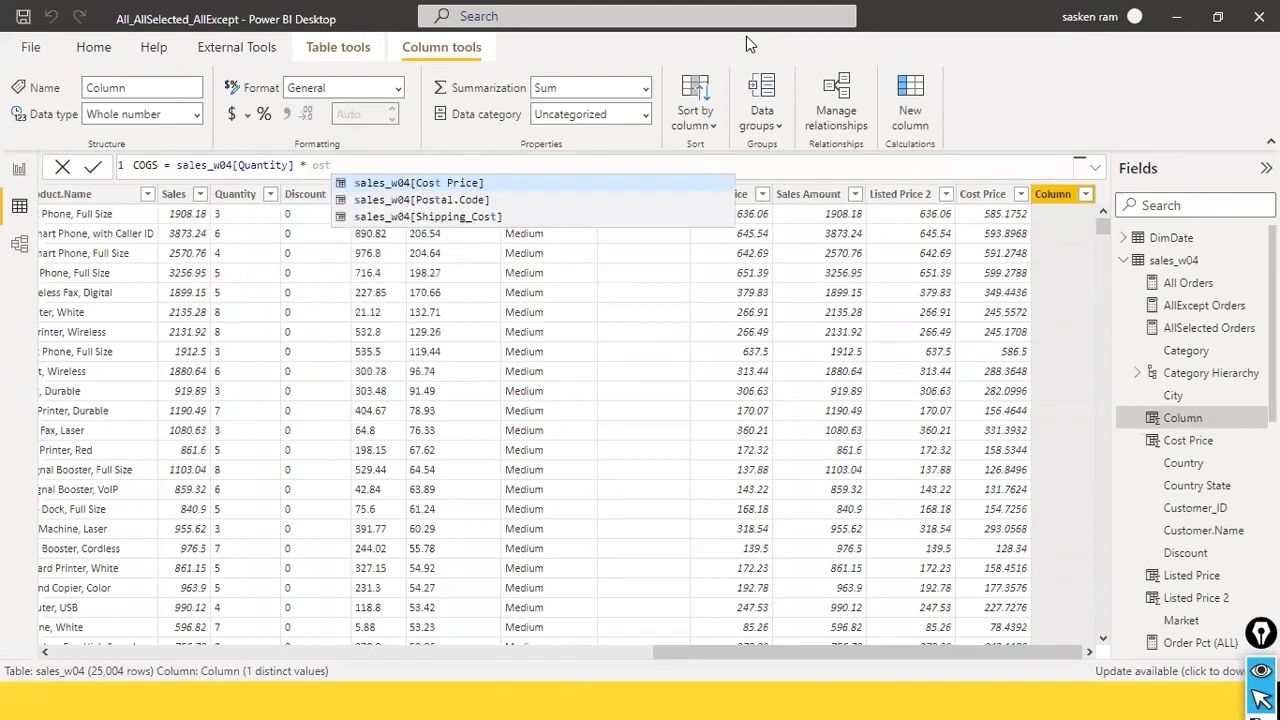
pyautogui.press('Tab')
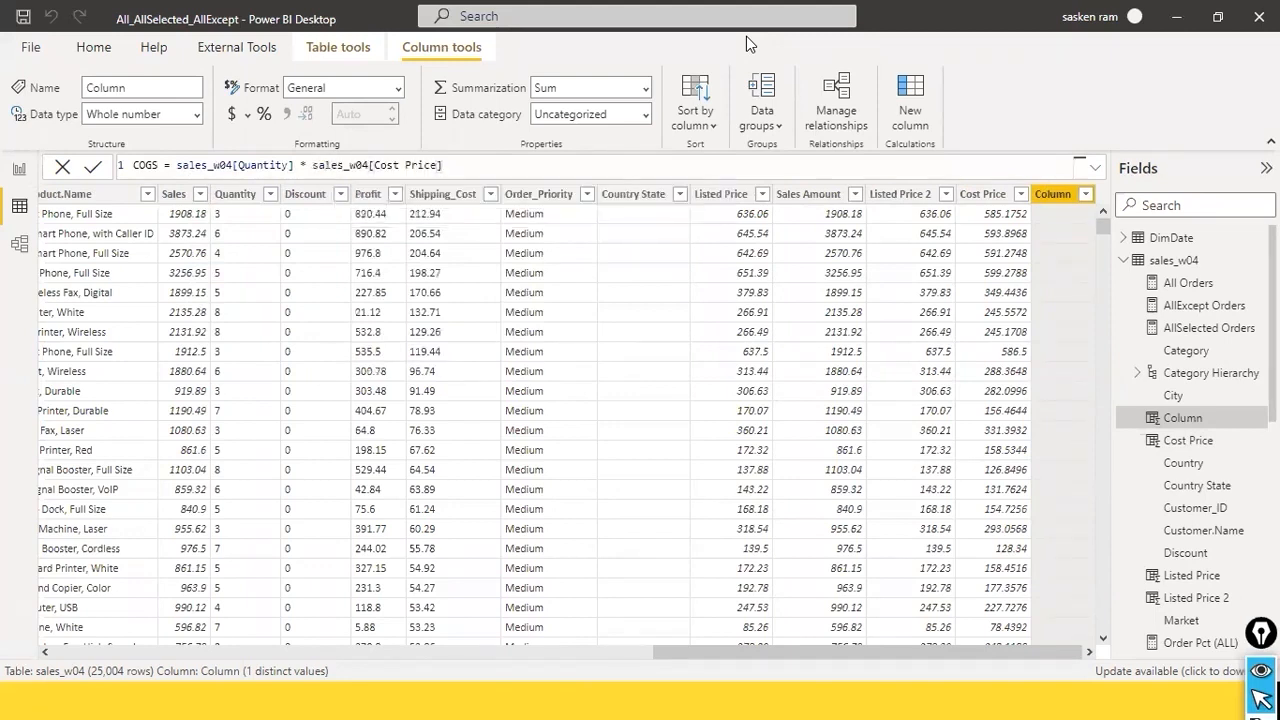
pyautogui.press('Return')
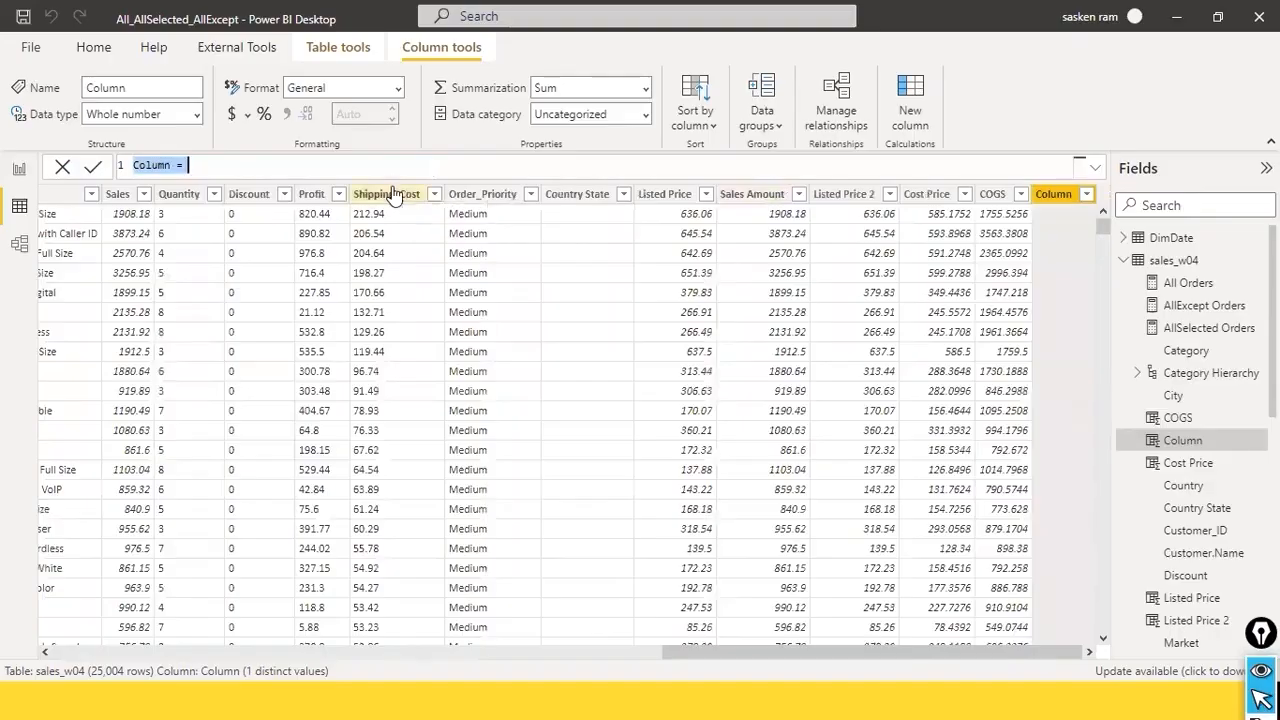
# - Create the calculated column Margin = sales_w04[Sales Amount] - sales_w04[COGS] and commit the formula
pyautogui.write('Margin = sales am')
pyautogui.press('Tab')
pyautogui.write('- cog')
pyautogui.press('Tab')
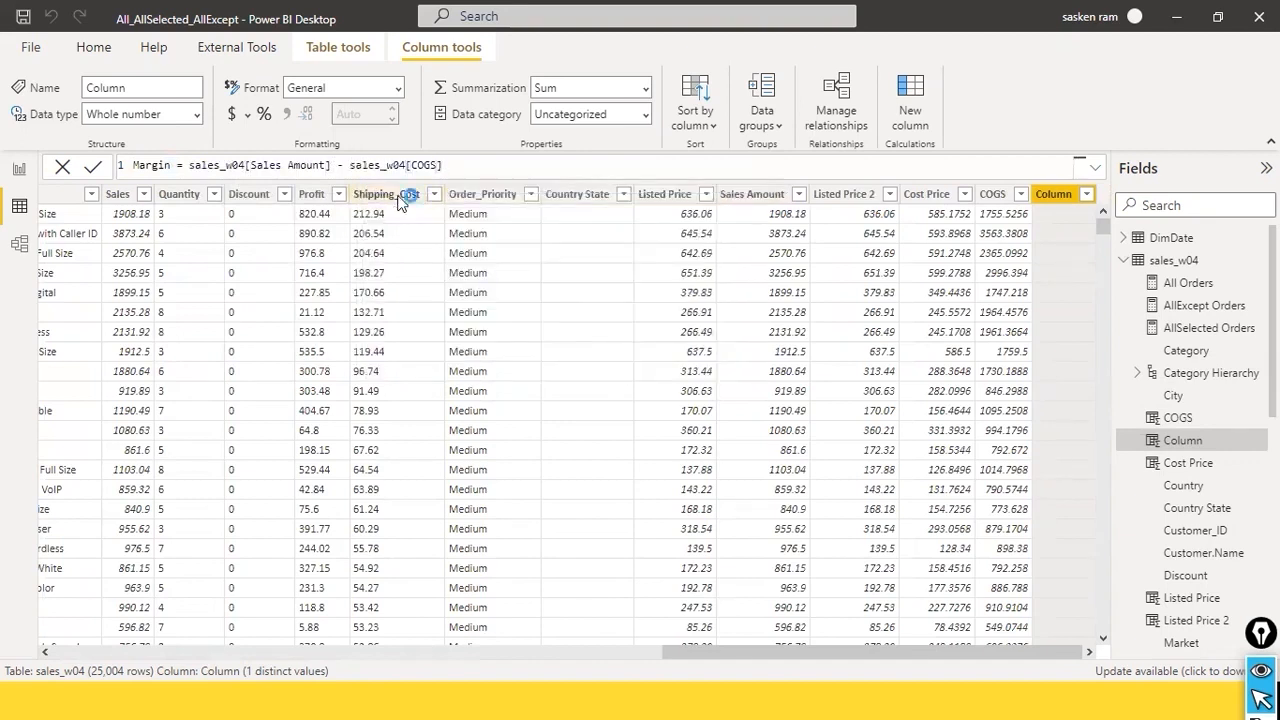
pyautogui.press('Return')
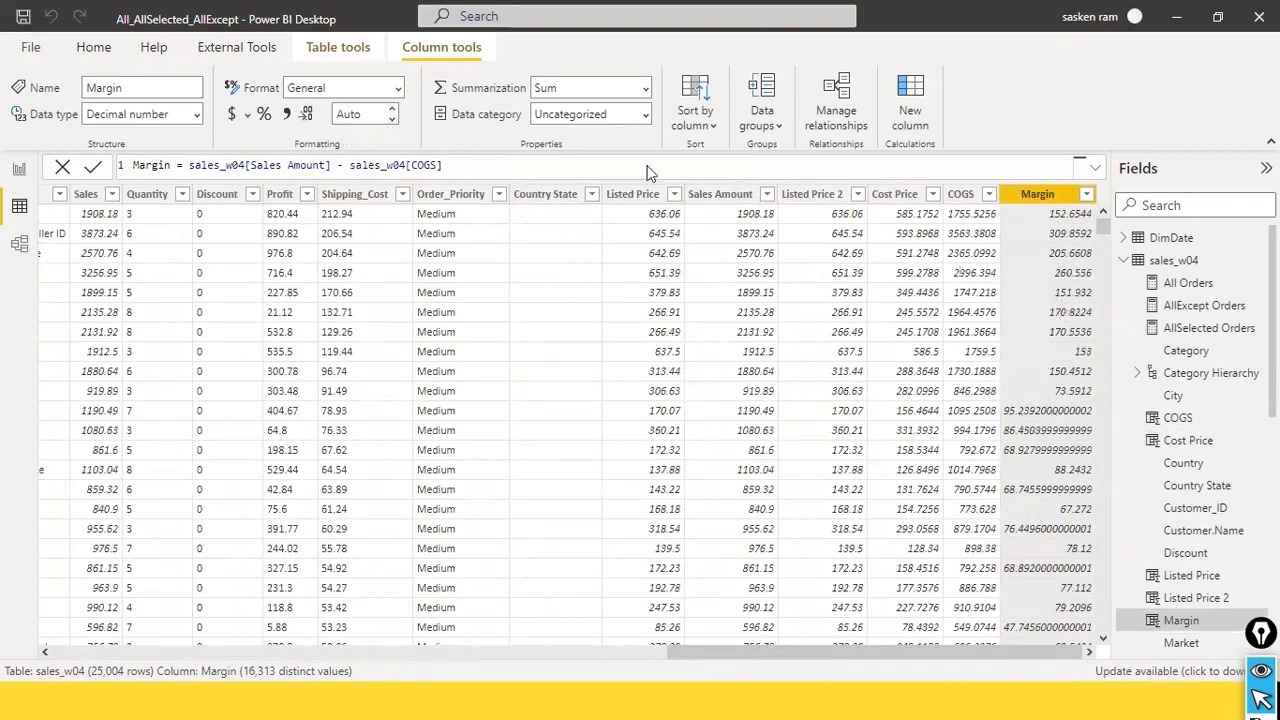
# - Format the Margin column as a decimal number with 2 decimal places
pyautogui.click(393, 109)
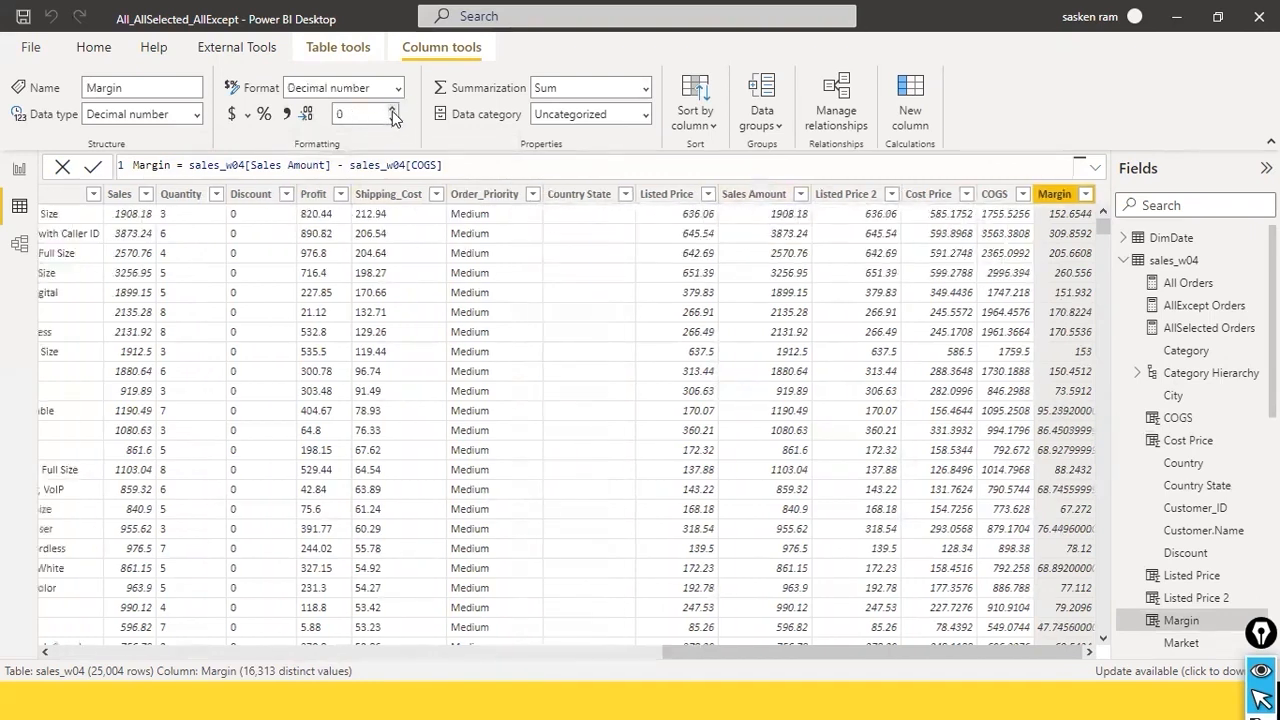
pyautogui.click(365, 114)
pyautogui.write('2')
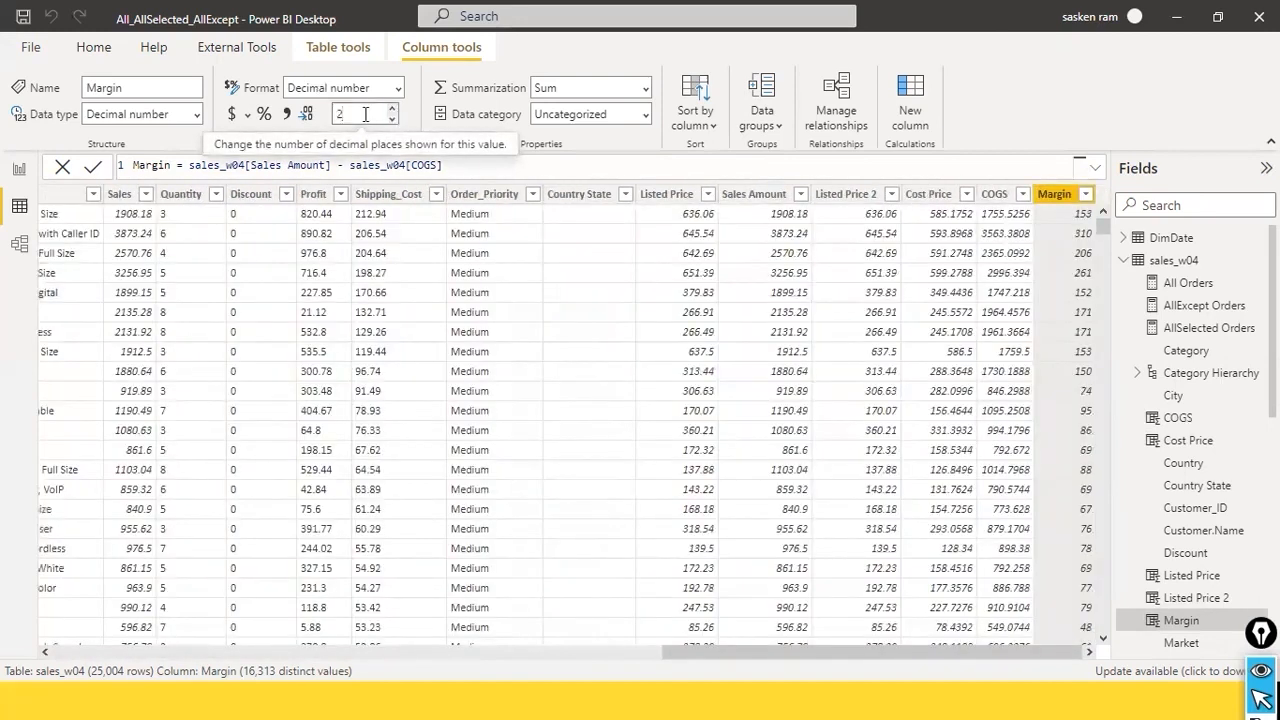
pyautogui.press('Return')
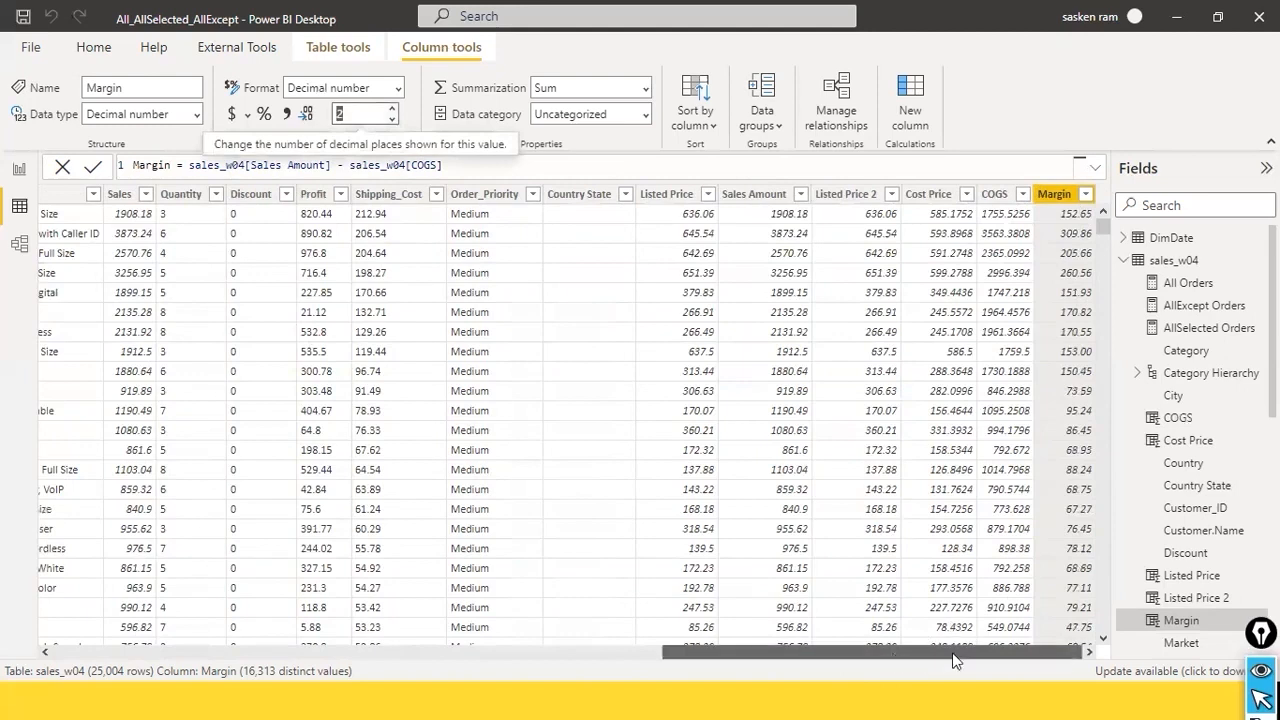
# - Compare the formulas of the COGS and Margin columns by selecting each column in turn
pyautogui.click(997, 196)
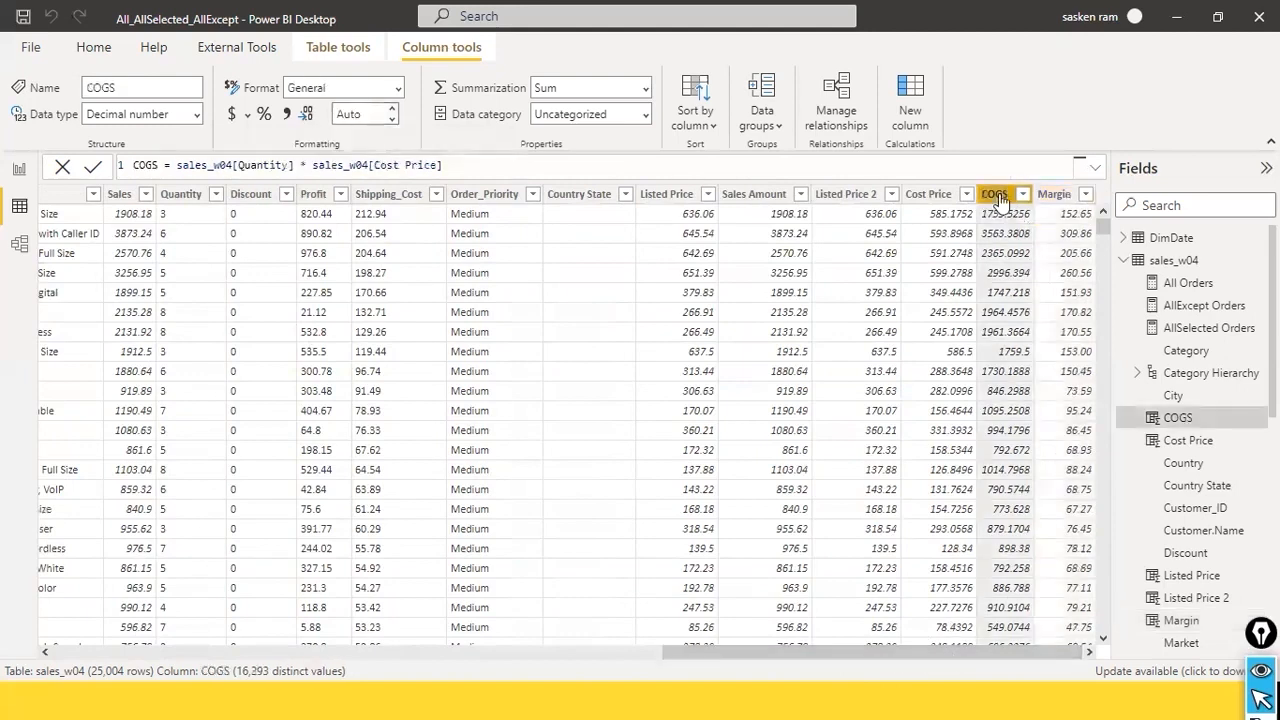
pyautogui.click(1055, 197)
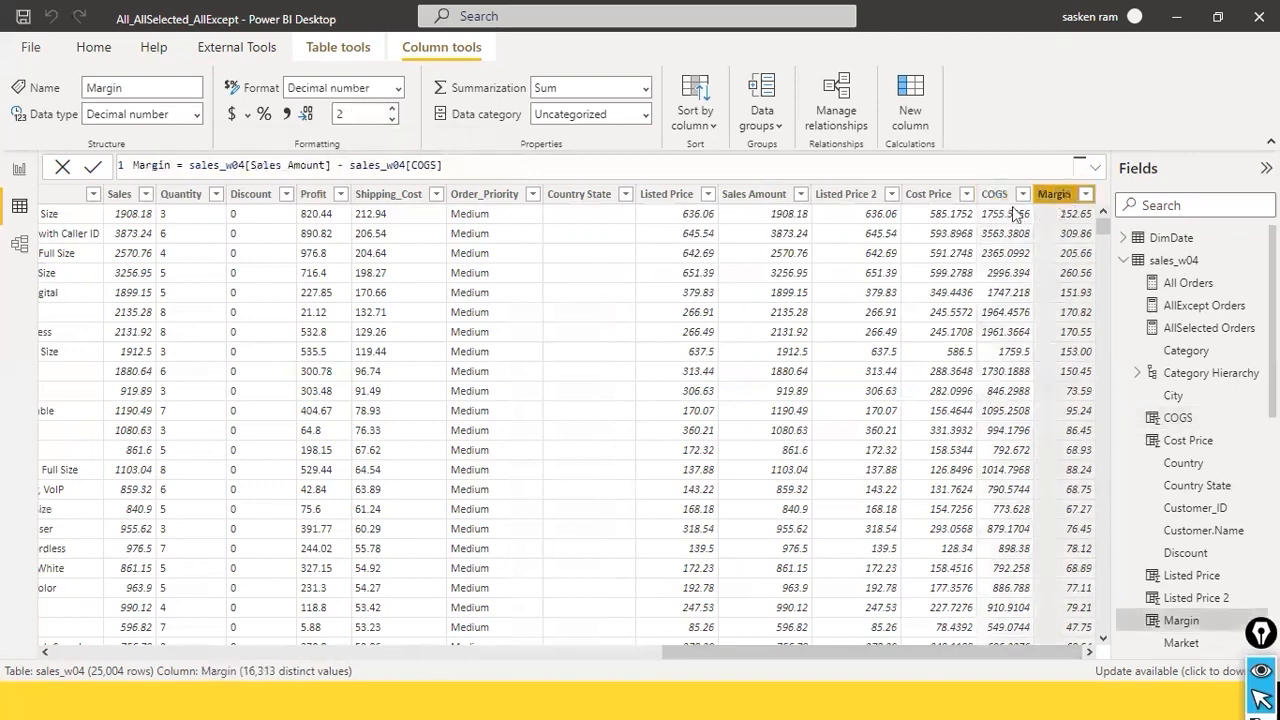
pyautogui.click(995, 196)
pyautogui.click(1055, 197)
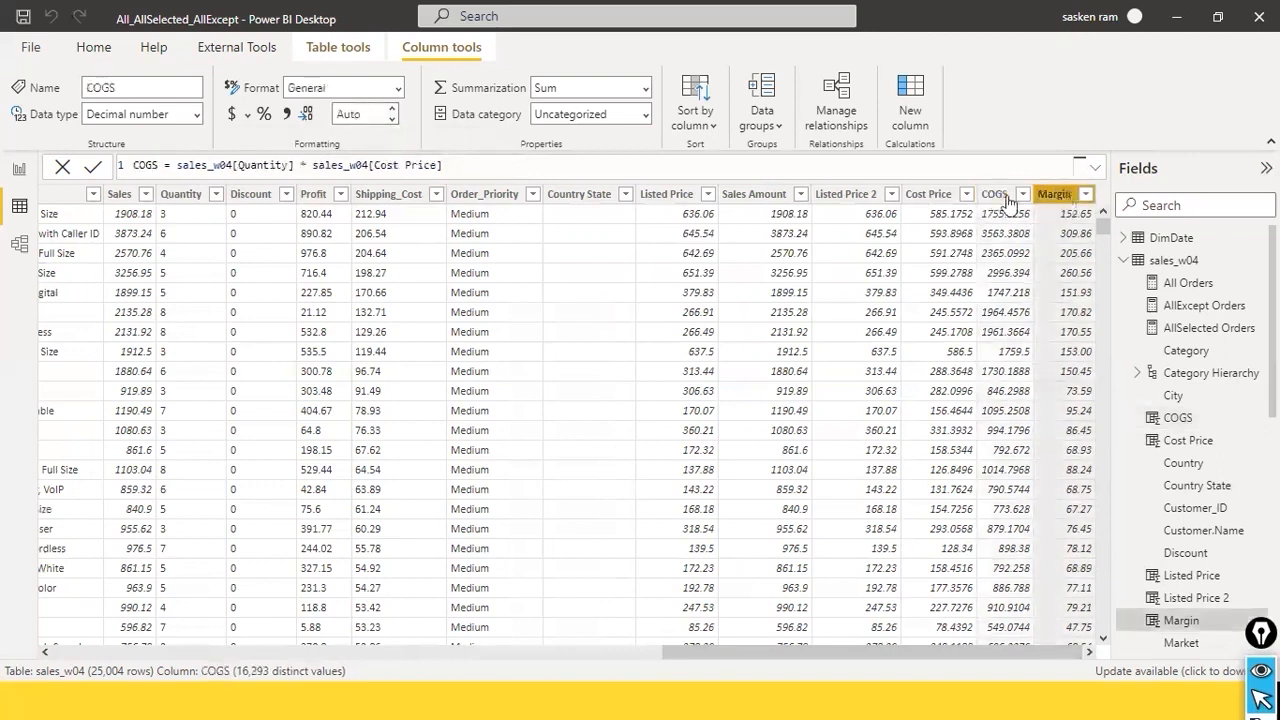
pyautogui.click(998, 196)
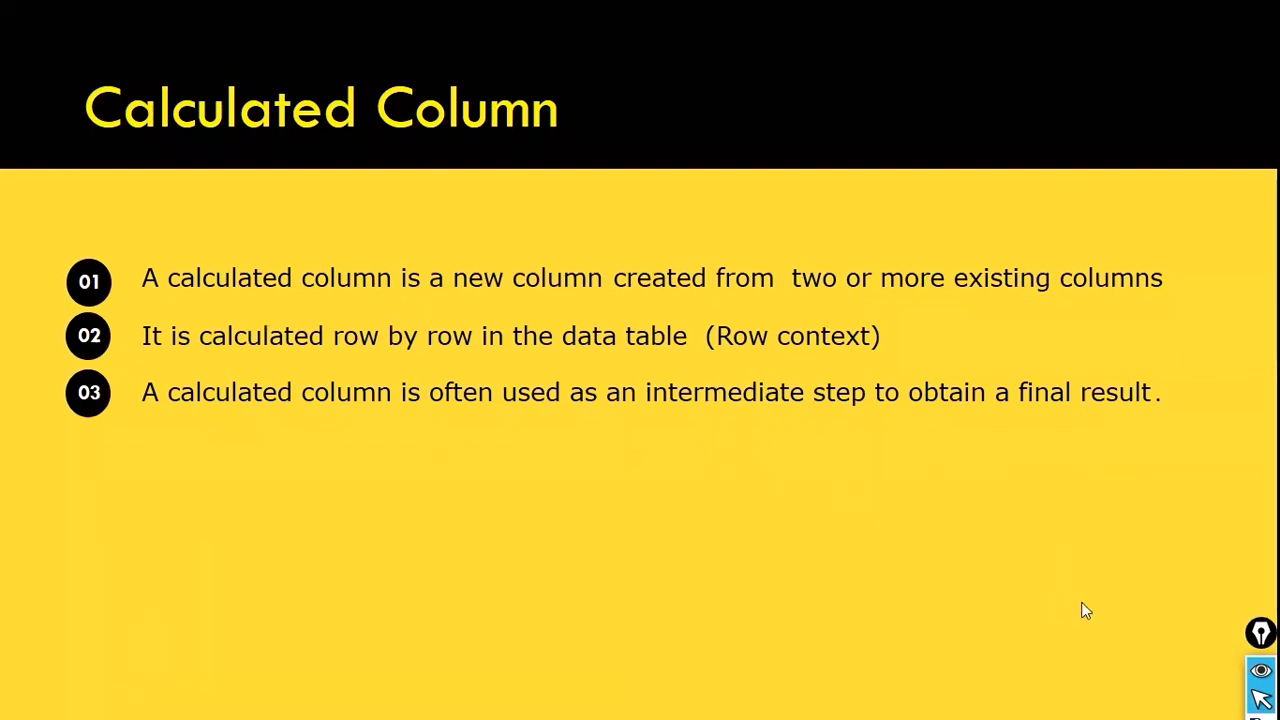
pyautogui.hotkey('alt', 'Tab')
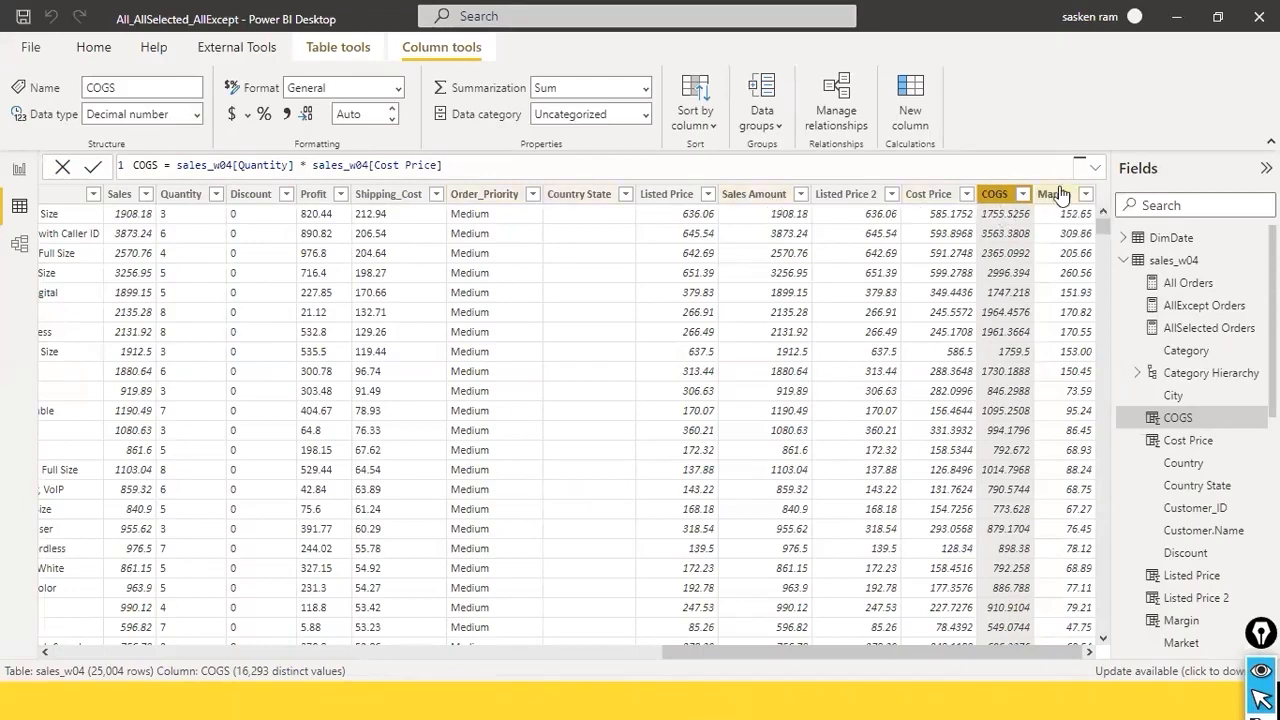
pyautogui.hotkey('alt', 'Tab')
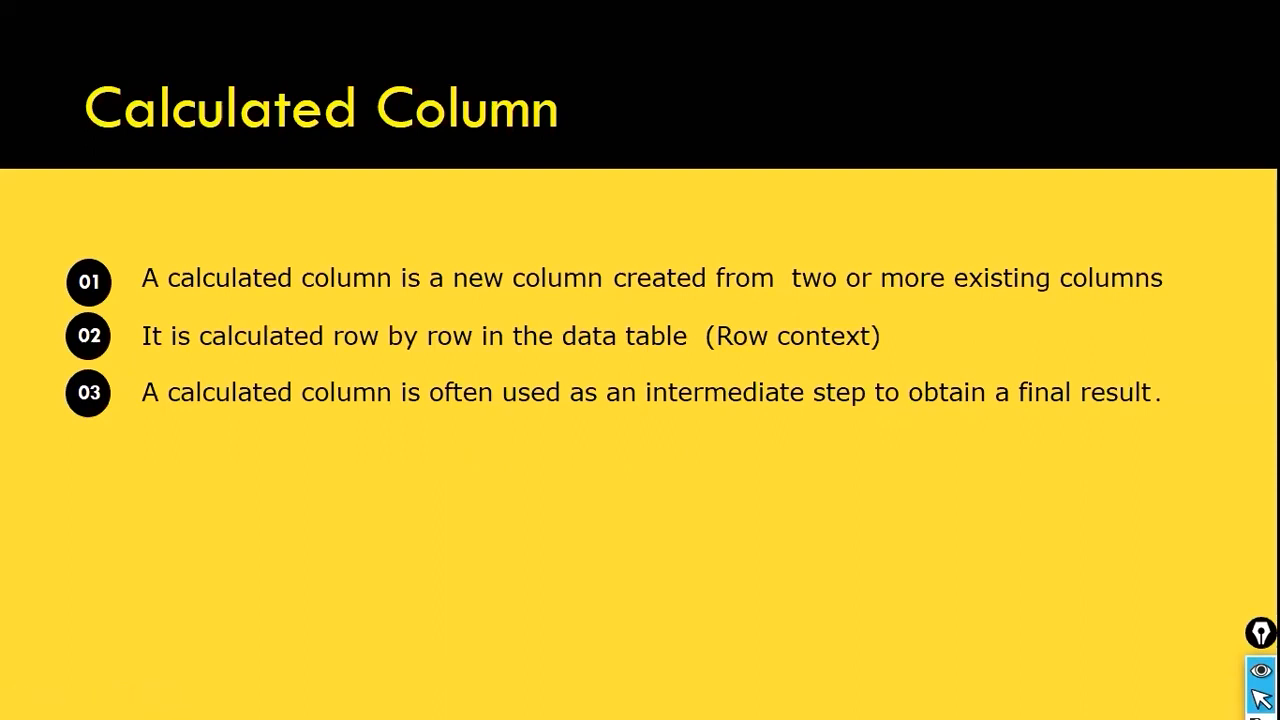
pyautogui.press('Right')
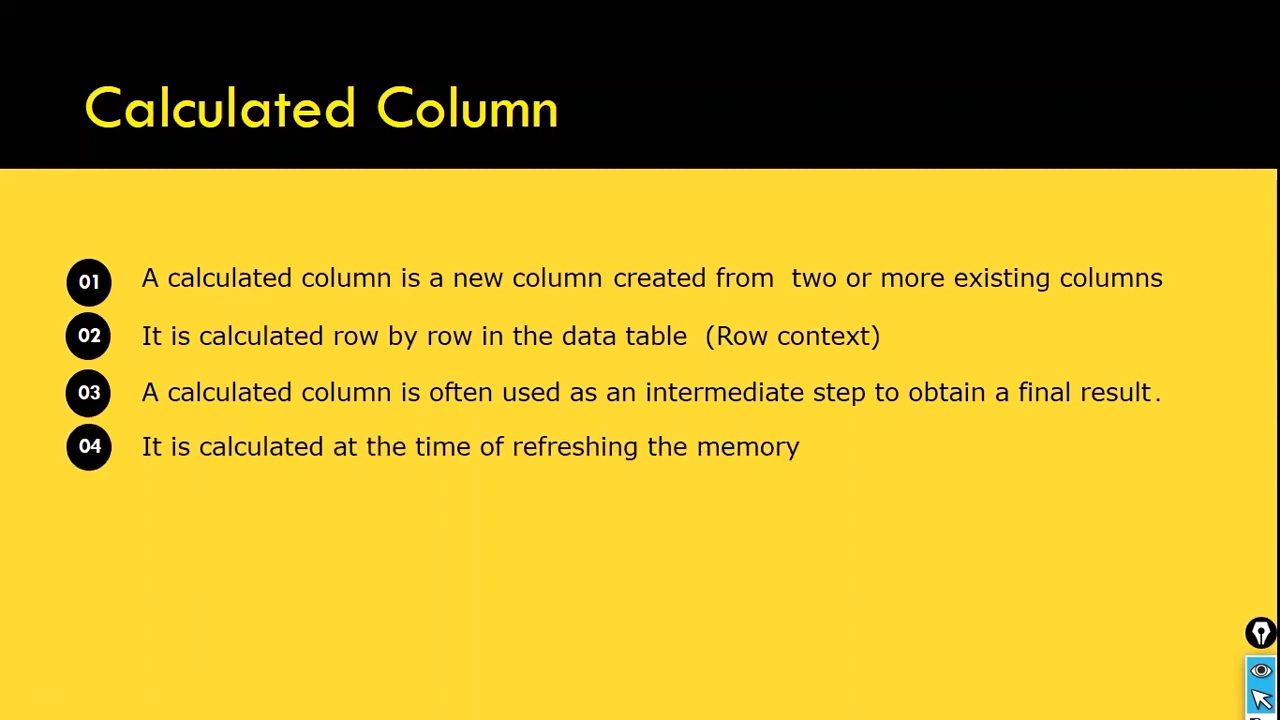
pyautogui.hotkey('alt', 'Tab')
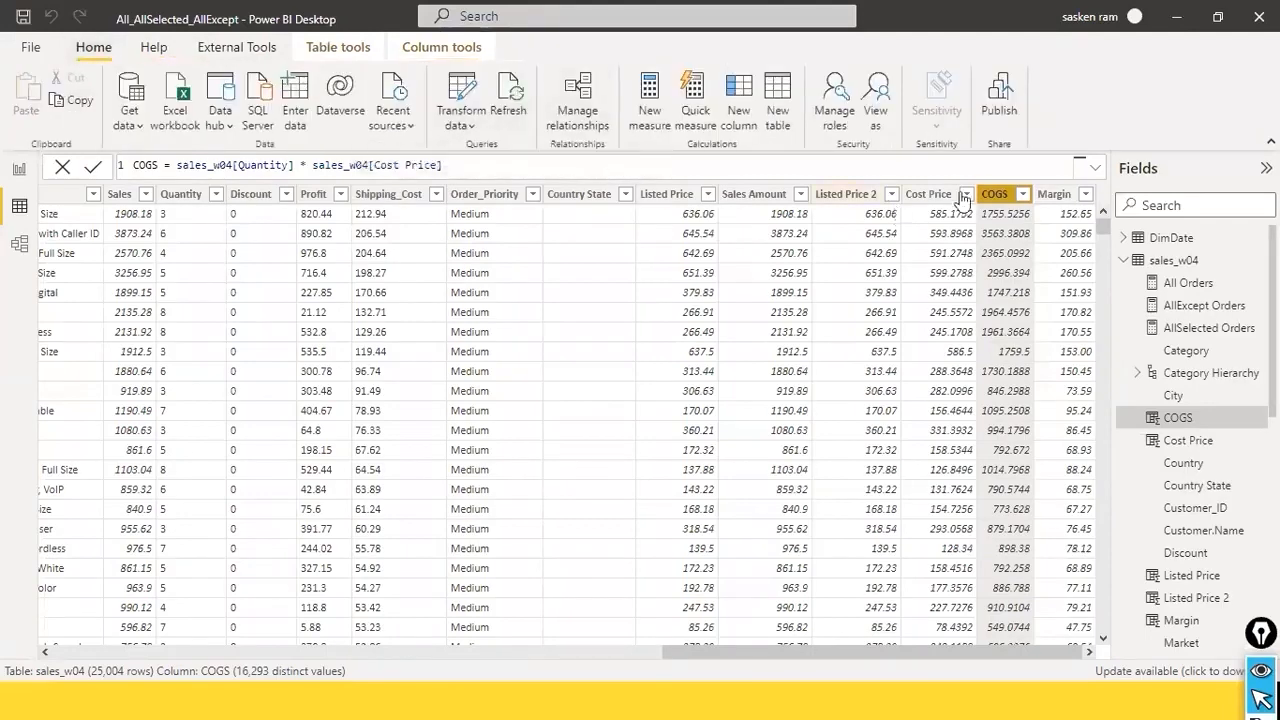
pyautogui.hotkey('alt', 'Tab')
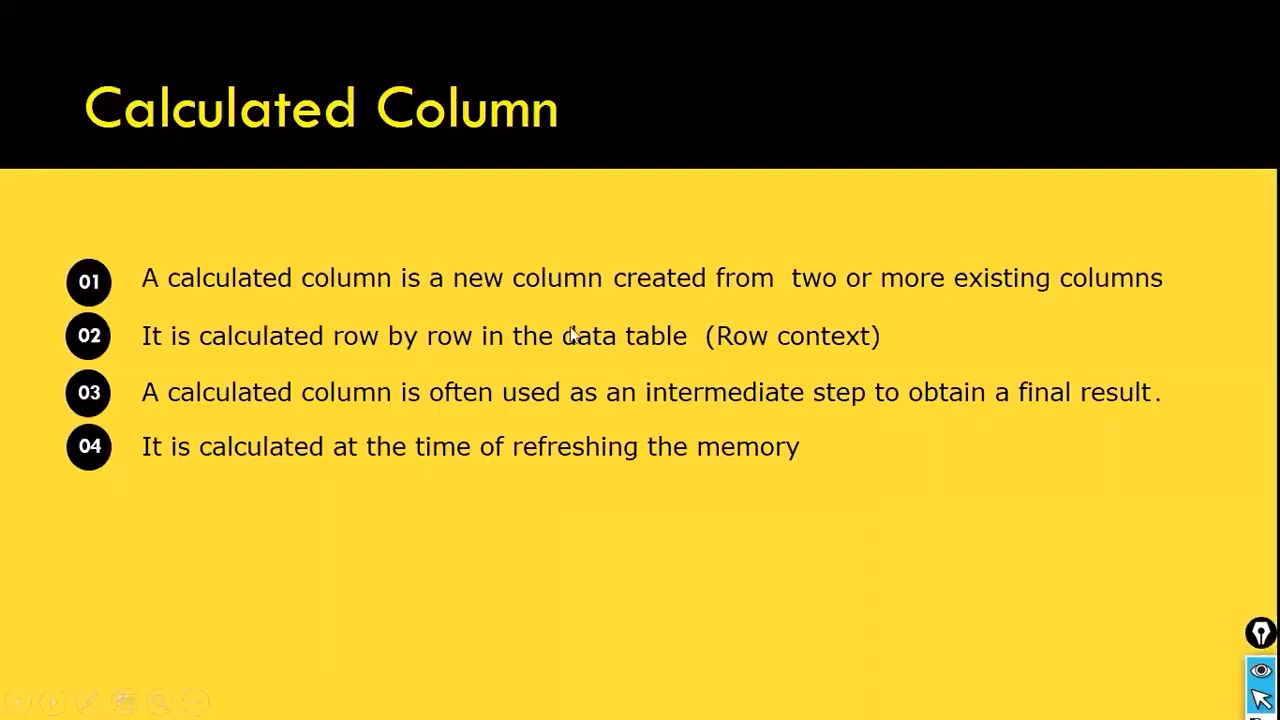
pyautogui.click(578, 336)
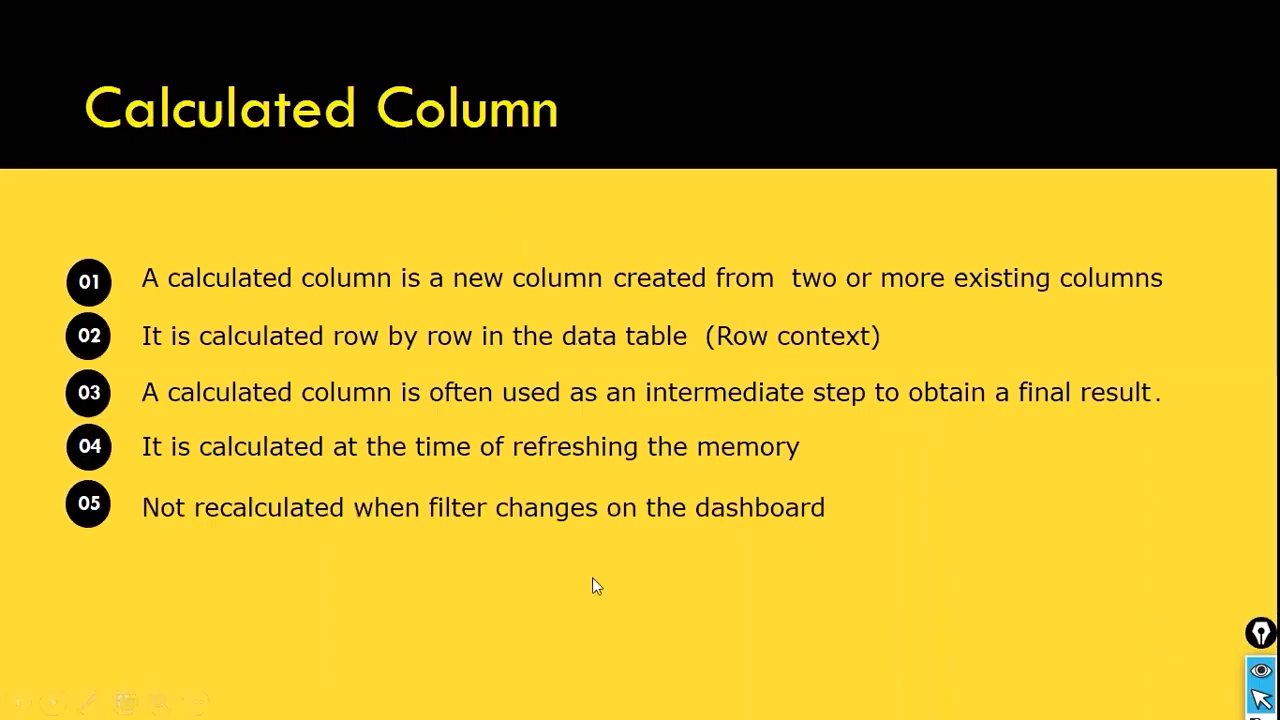
pyautogui.click(809, 550)
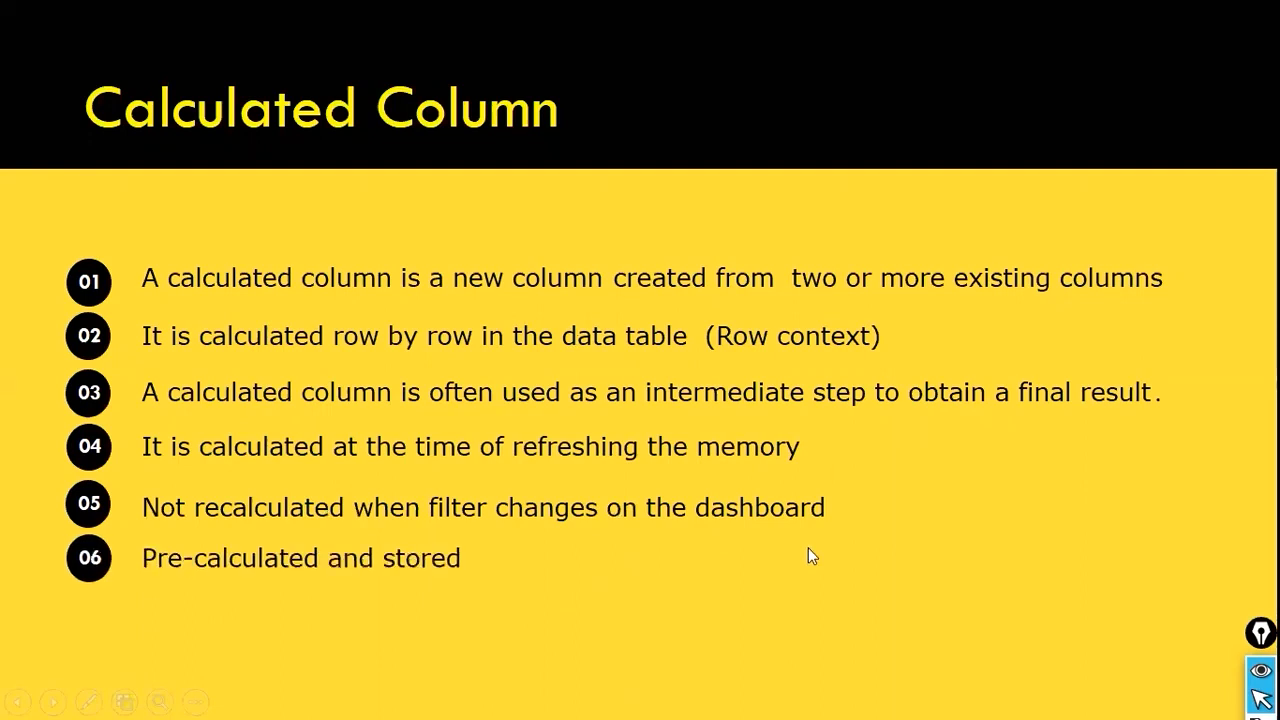